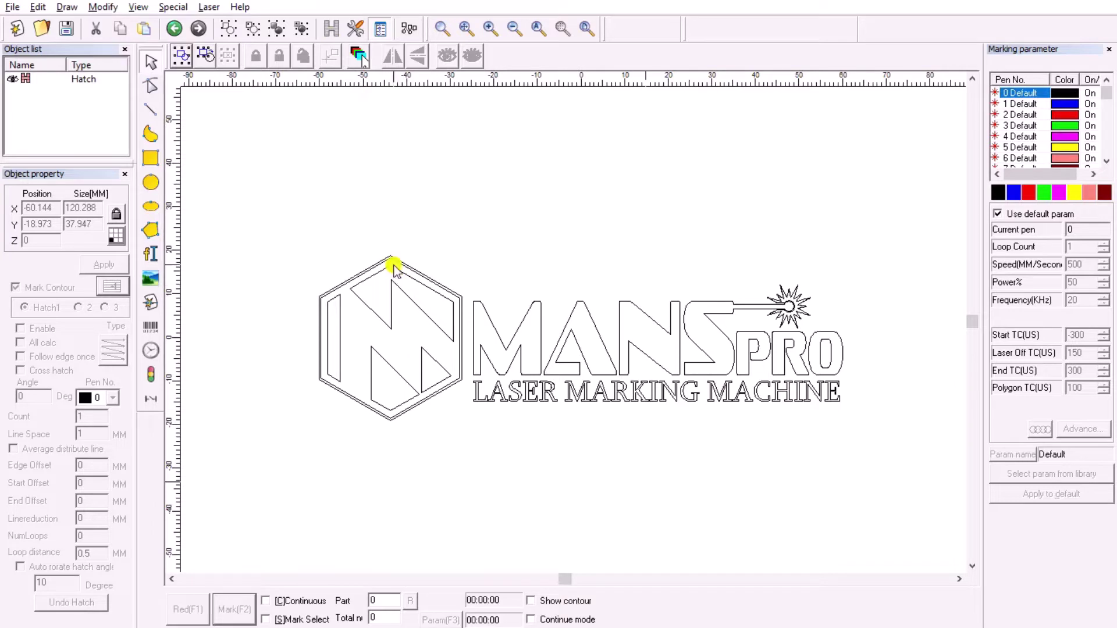
Step: Select the MansPro logo hatch object with the whole design in view and enlarge its property panel
left_click(538, 28)
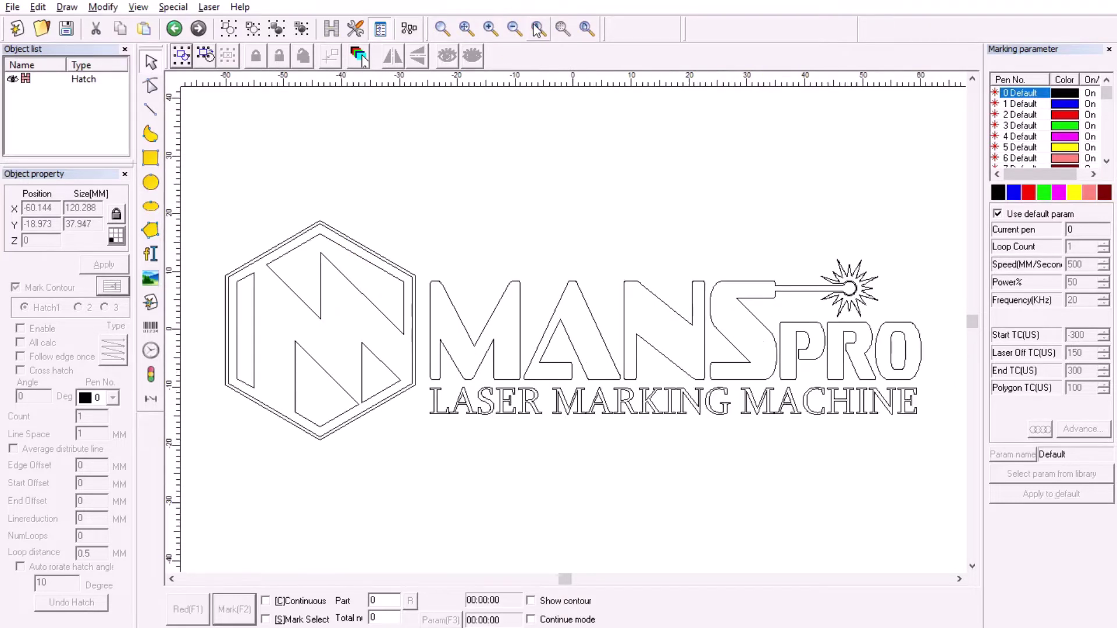
left_click(316, 230)
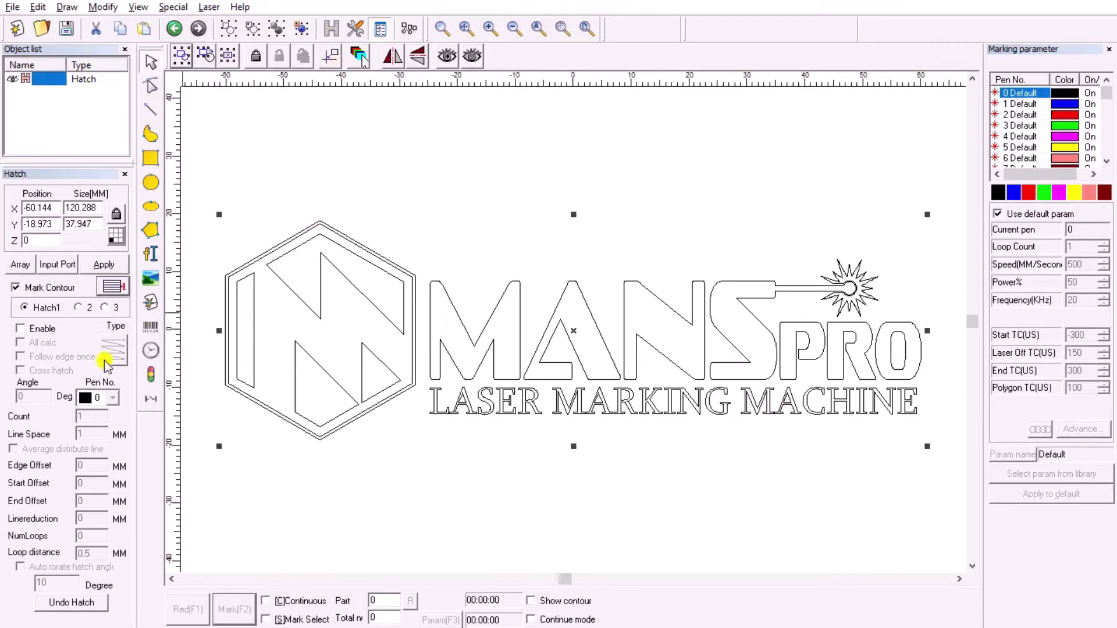
left_click_drag(67, 162, 68, 110)
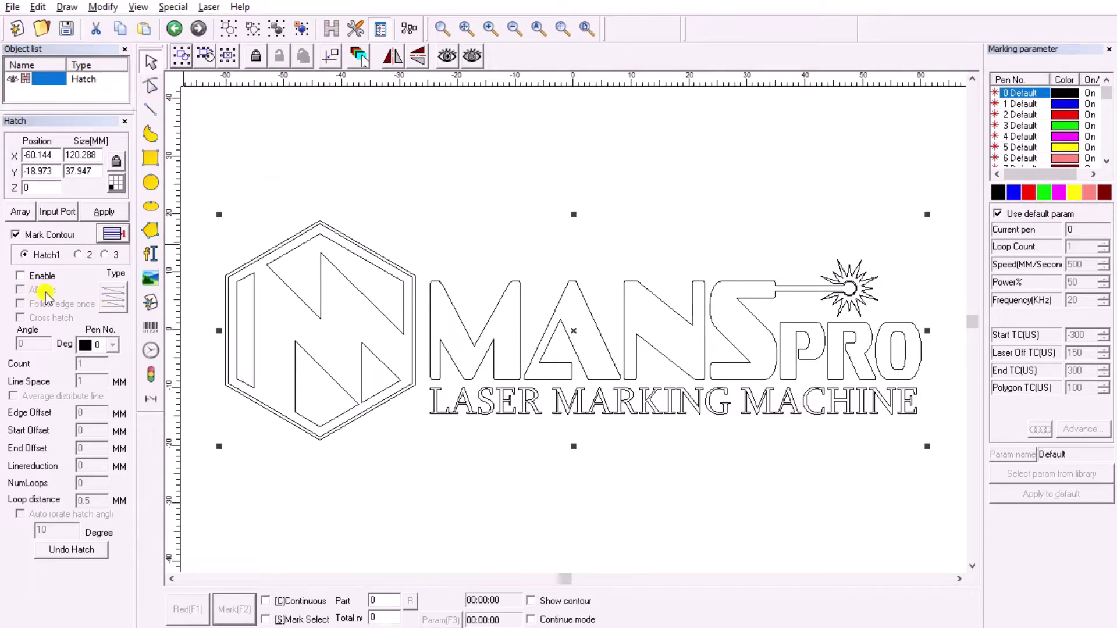
Step: Apply the logo without Mark Contour, and re-enable Mark Contour and apply it again
left_click(32, 236)
left_click(32, 236)
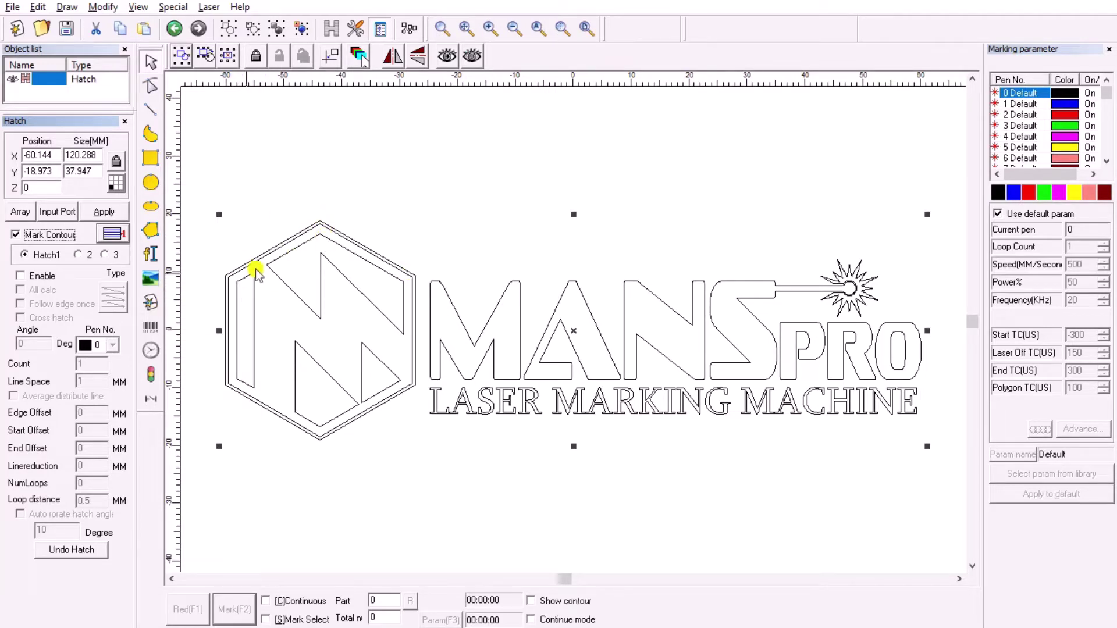
left_click(15, 235)
left_click(32, 236)
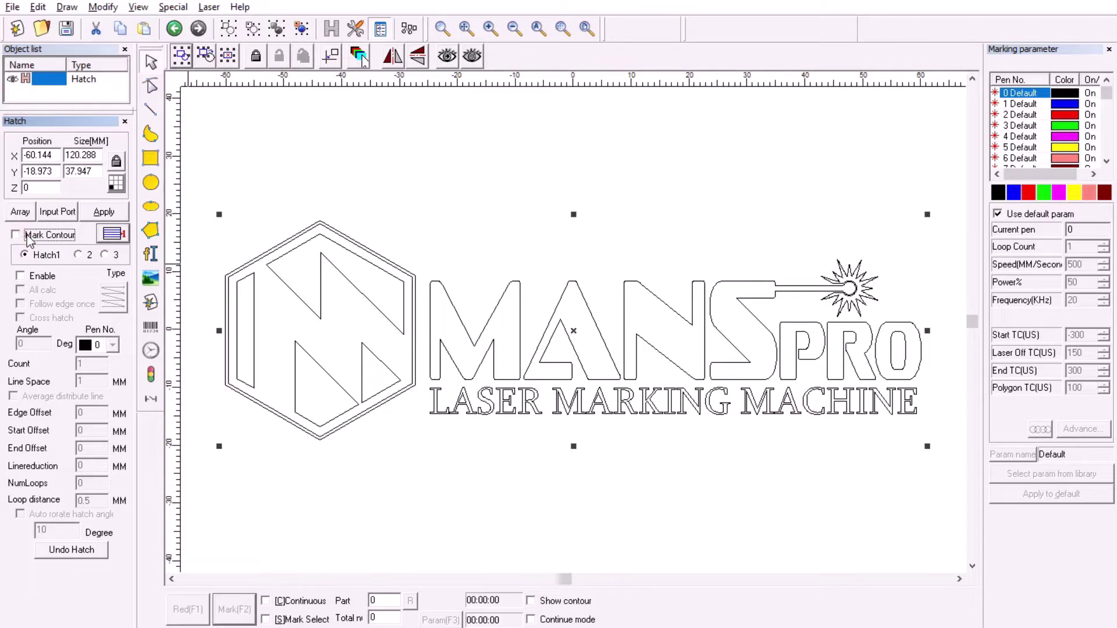
left_click(121, 214)
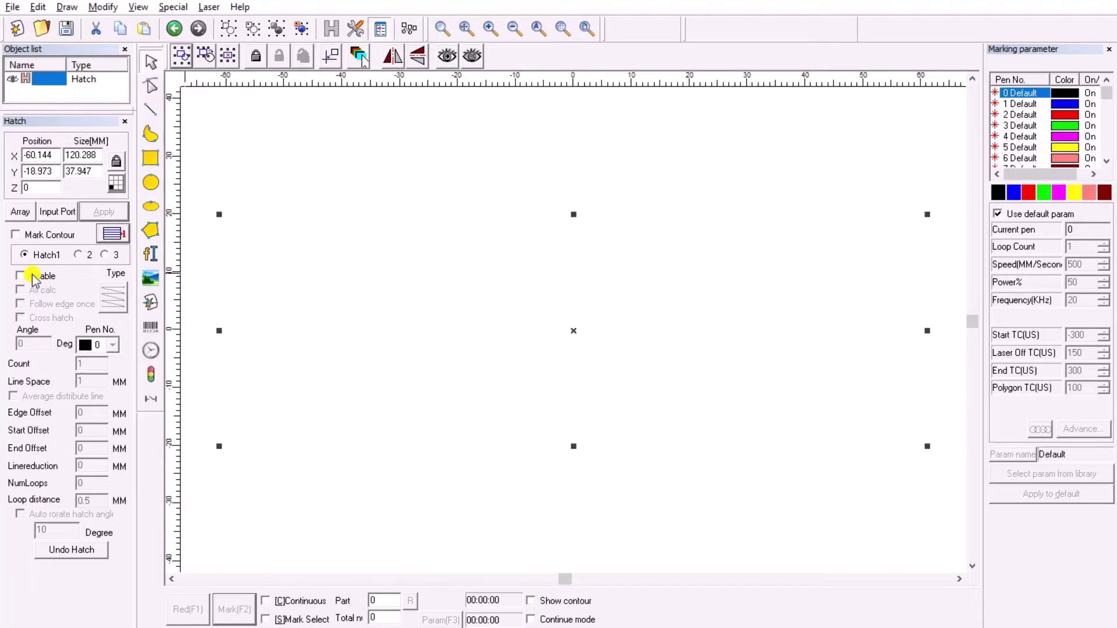
left_click(53, 234)
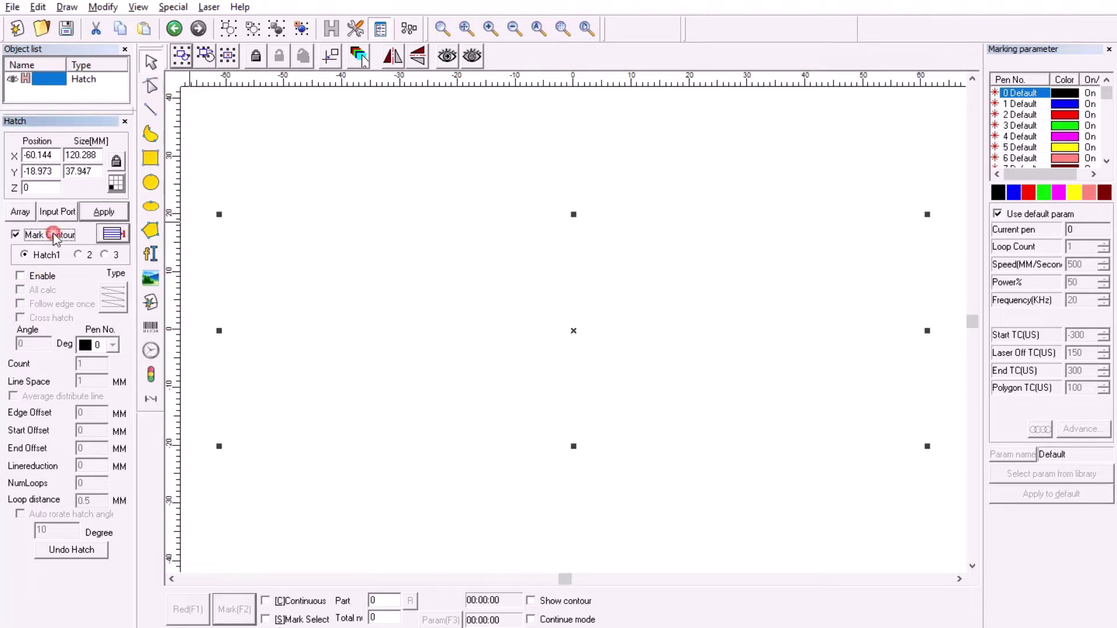
left_click(101, 219)
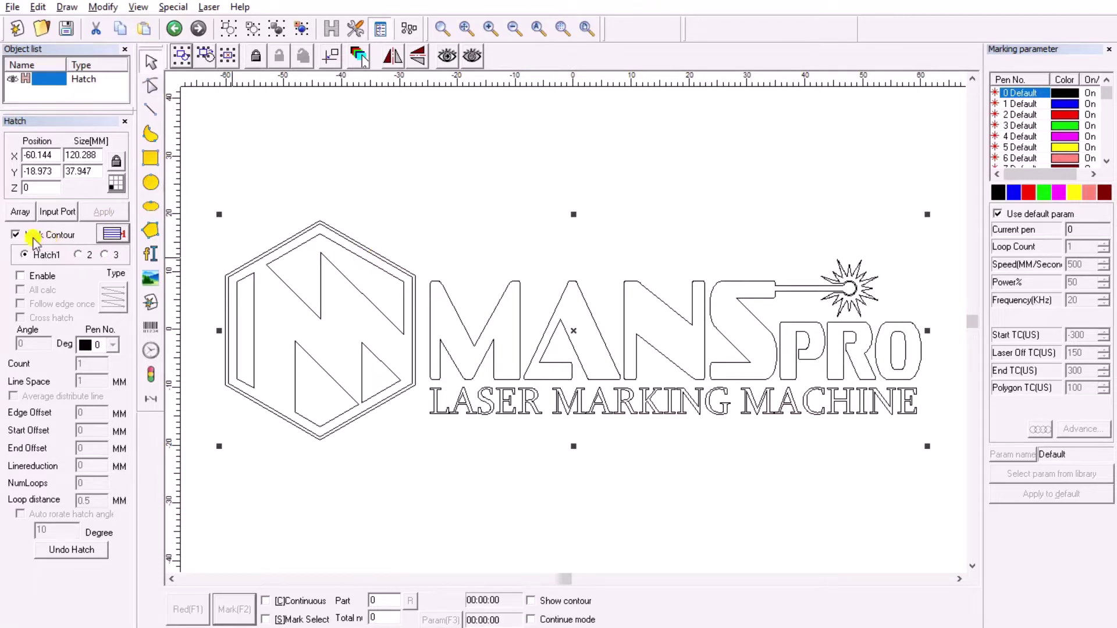
Step: Switch the logo's contour option that sets whether outlines are marked before or after the hatch
left_click(117, 234)
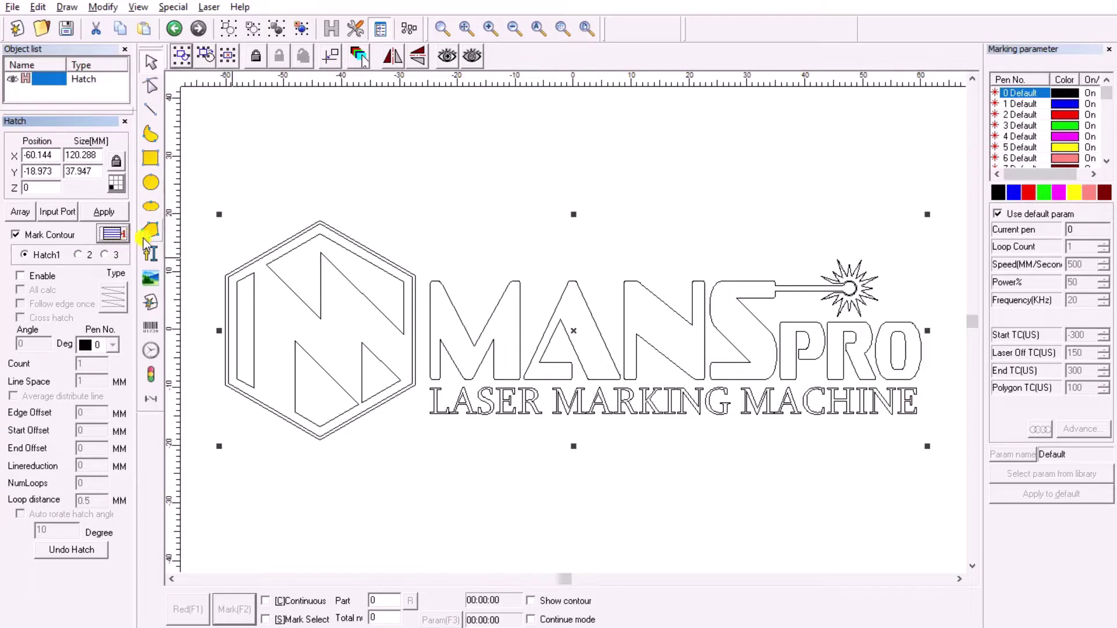
left_click(286, 241)
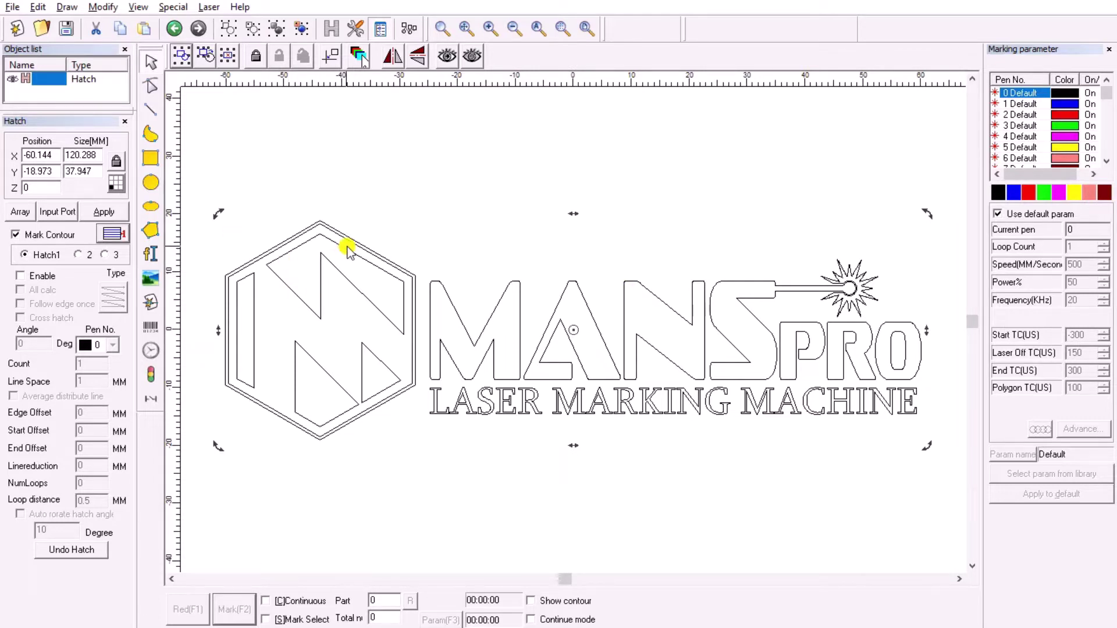
left_click(112, 239)
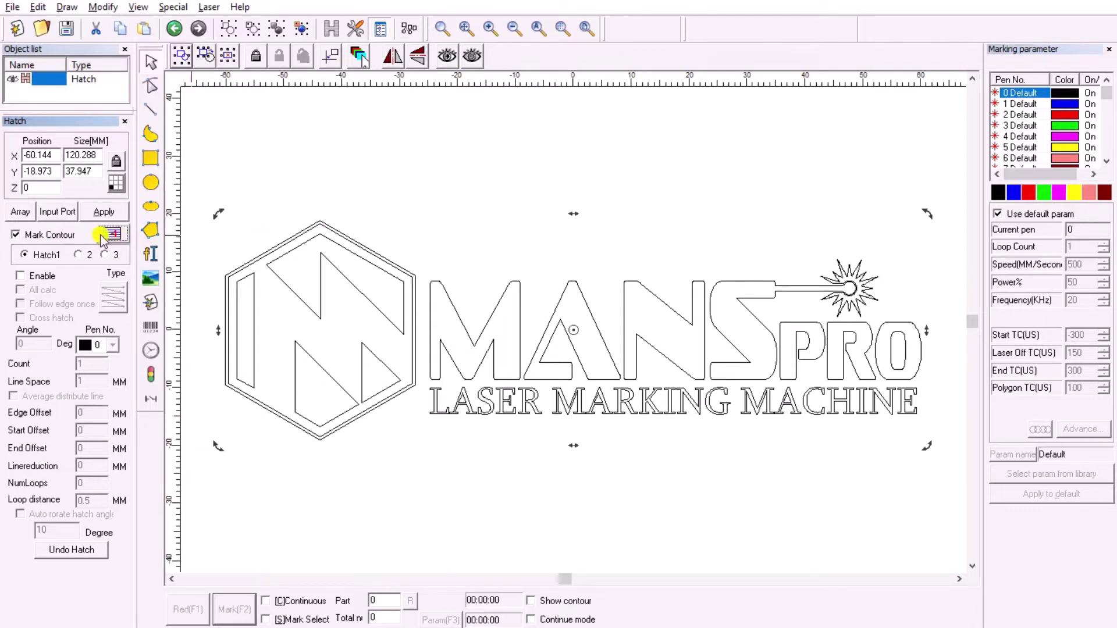
Step: Enable Hatch1 for the logo and apply the hatch fill
left_click(23, 256)
left_click(78, 255)
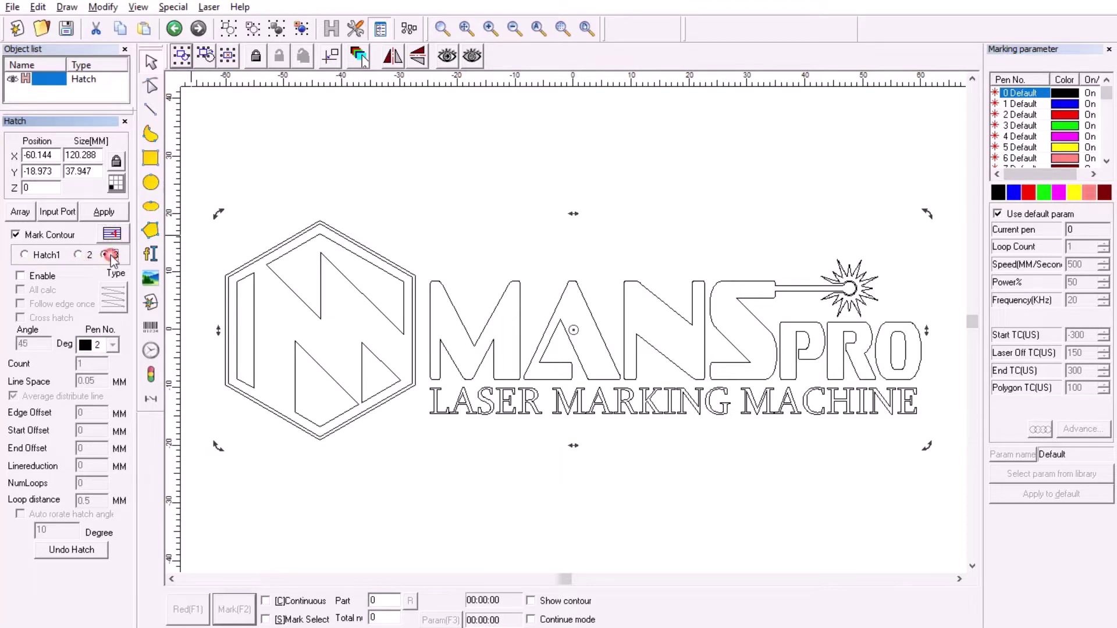
left_click(49, 256)
left_click(26, 277)
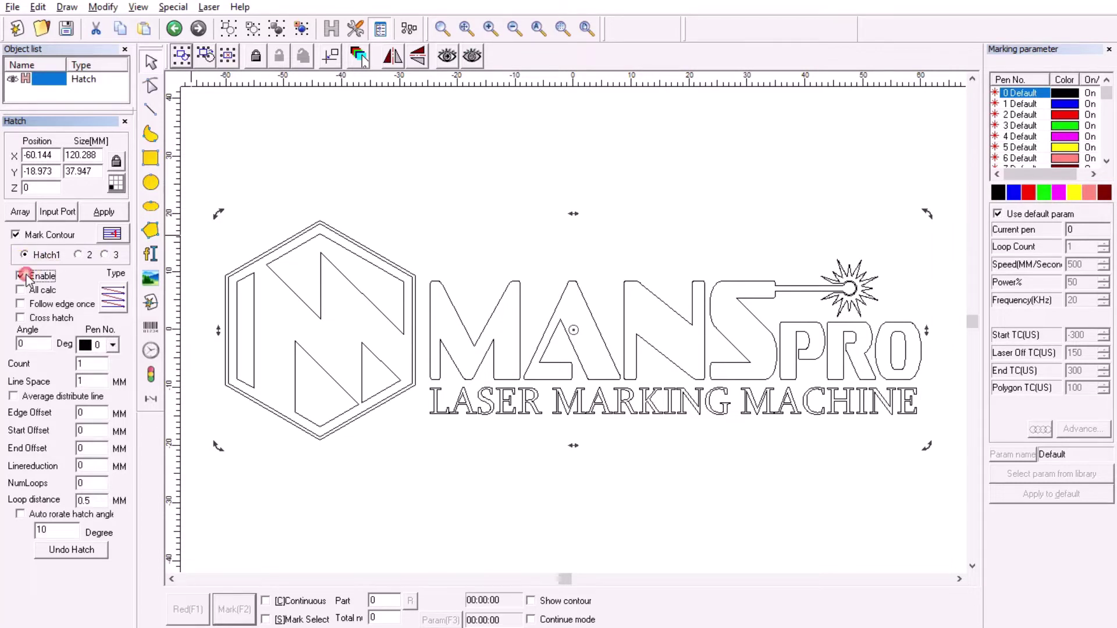
left_click(102, 214)
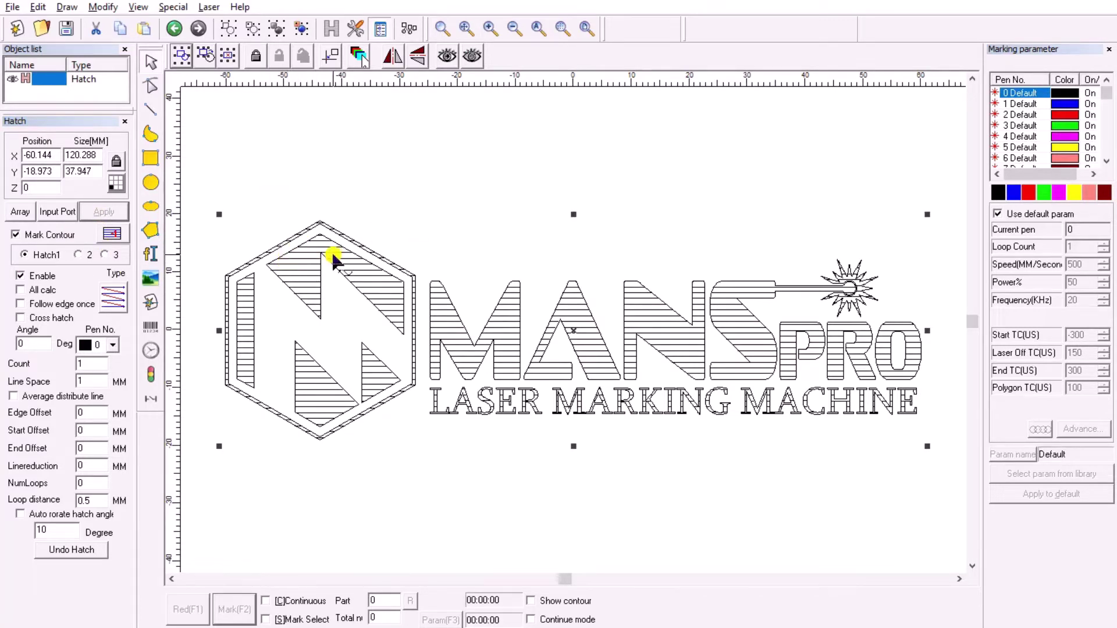
Step: Move the enlarged logo to about X -38.9, Y -20.8 mm to inspect the hatch lines around the letter M
left_click(489, 29)
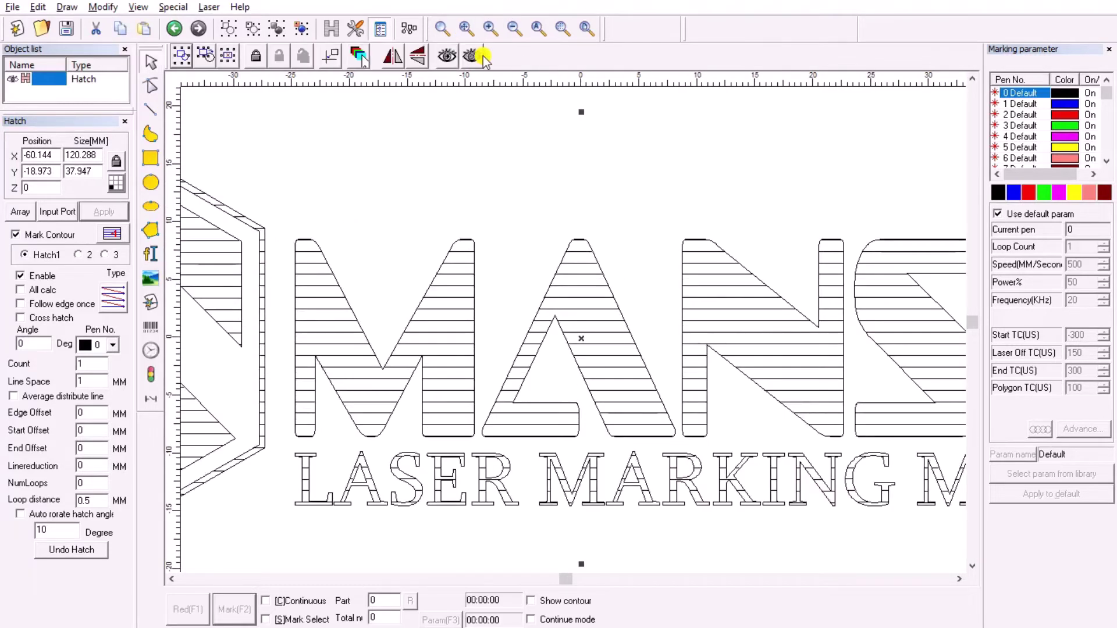
left_click(490, 28)
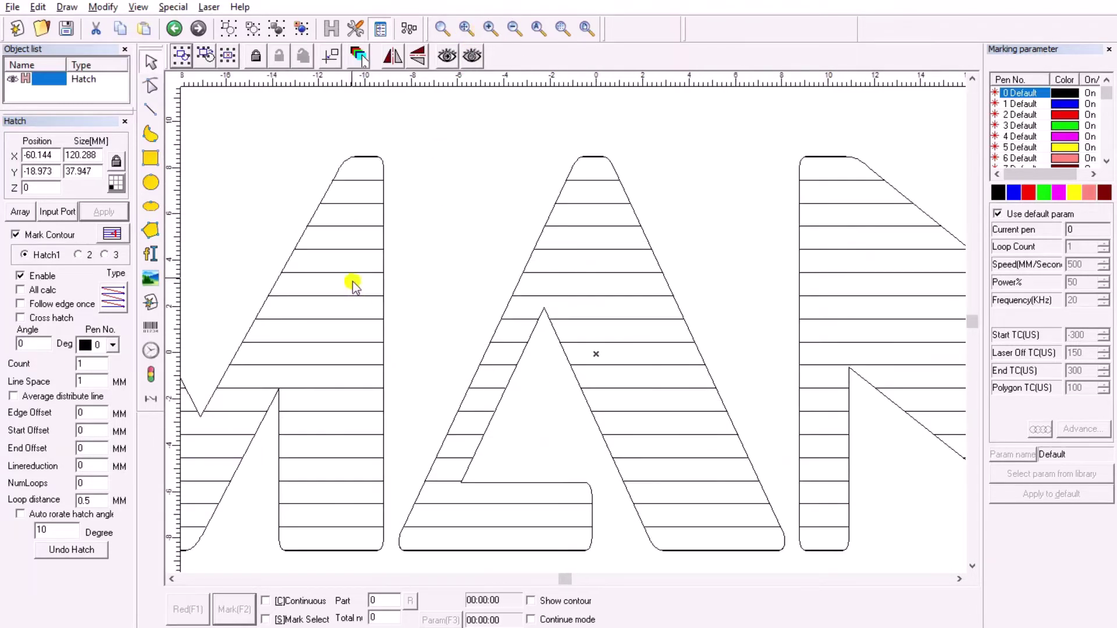
mouse_move(357, 281)
left_mouse_down()
mouse_move(406, 285)
mouse_move(641, 243)
left_mouse_up()
mouse_move(352, 249)
left_mouse_down()
mouse_move(500, 289)
mouse_move(534, 318)
left_mouse_up()
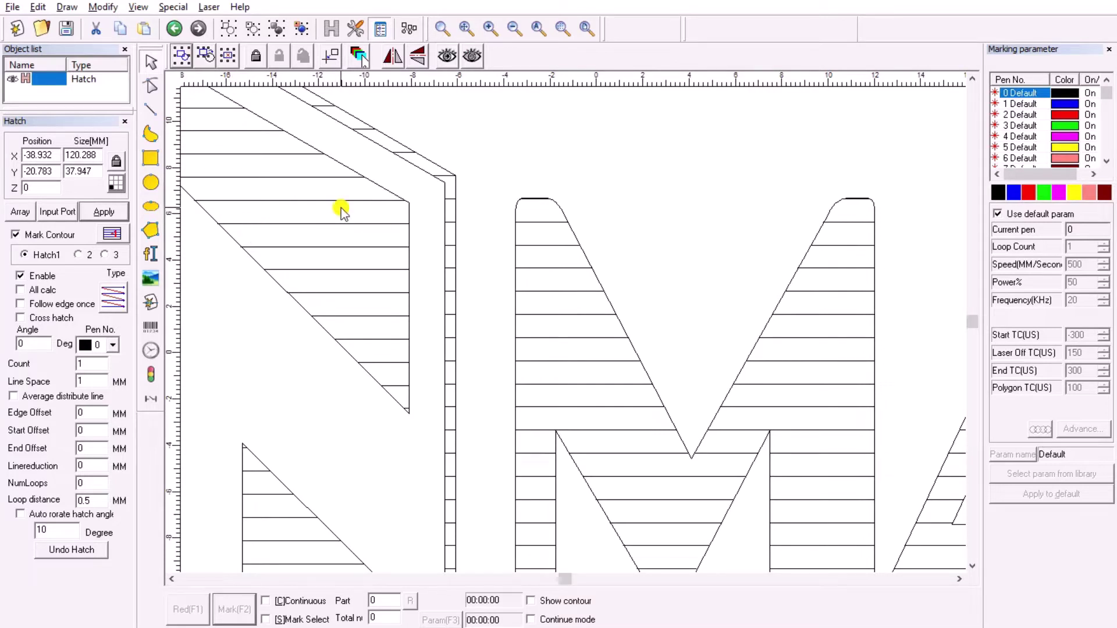
Step: Set the logo hatch's line space to 0.05 mm and apply it
double_click(81, 381)
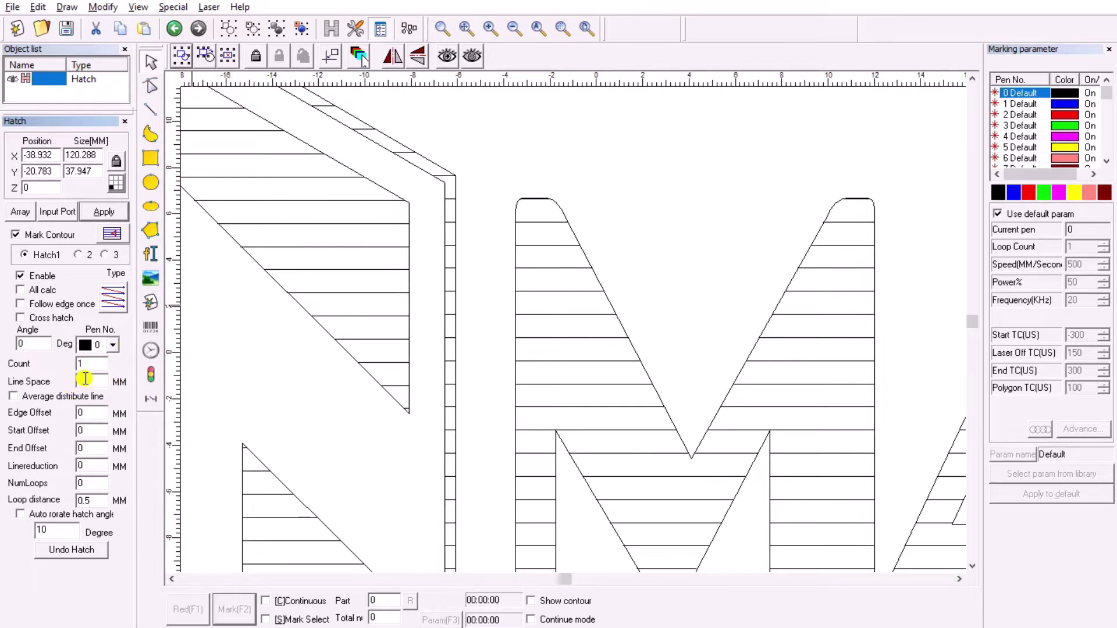
left_click_drag(89, 379, 27, 377)
type("0.05")
left_click(104, 212)
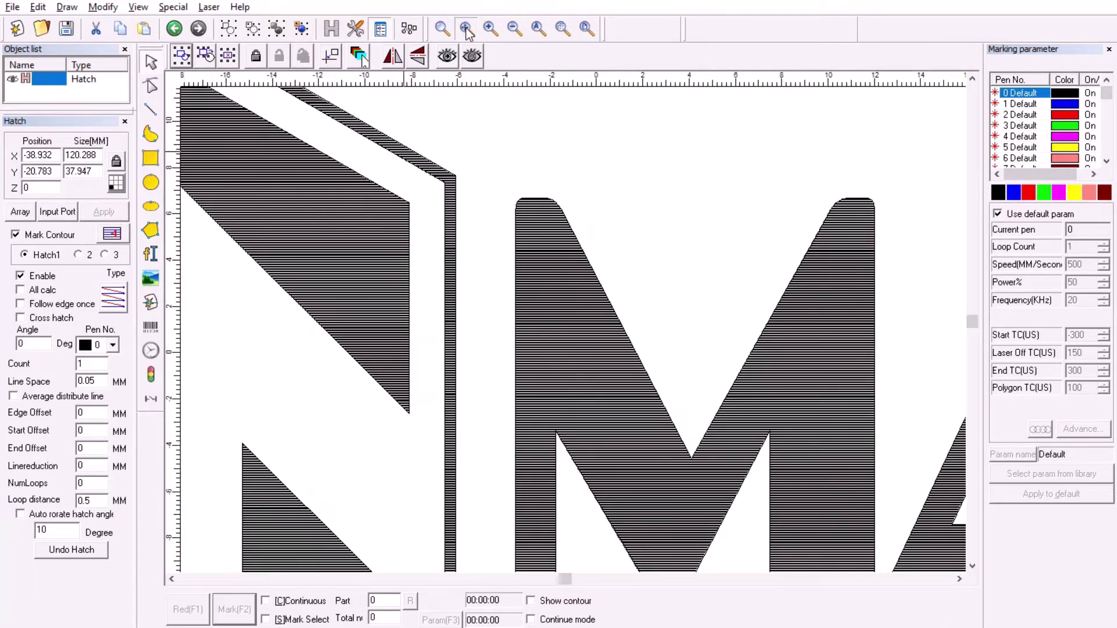
Step: Inspect the hatch lines up close and move the logo to about X -38.2, Y -22.7 mm
left_click(490, 29)
left_click(491, 29)
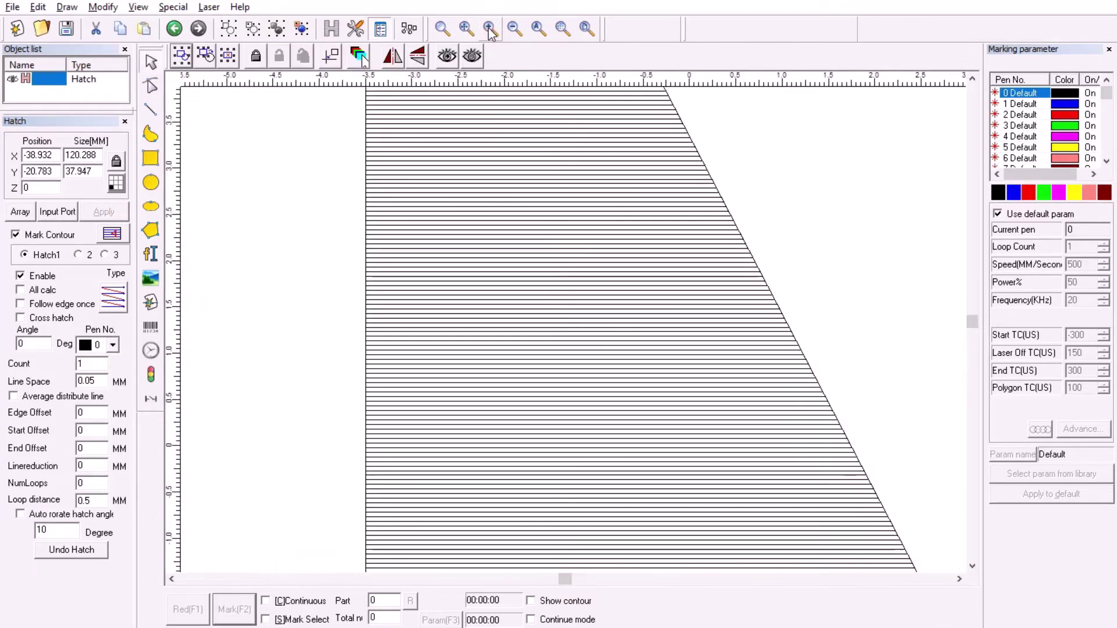
left_click(367, 344)
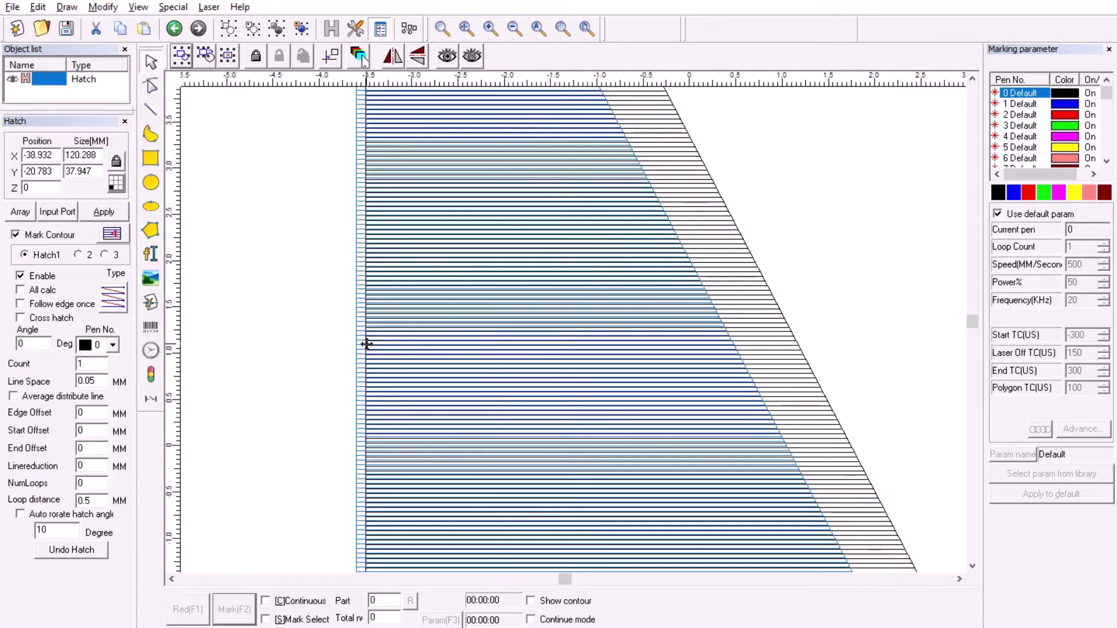
mouse_move(366, 344)
left_mouse_down()
mouse_move(366, 327)
mouse_move(432, 394)
left_mouse_up()
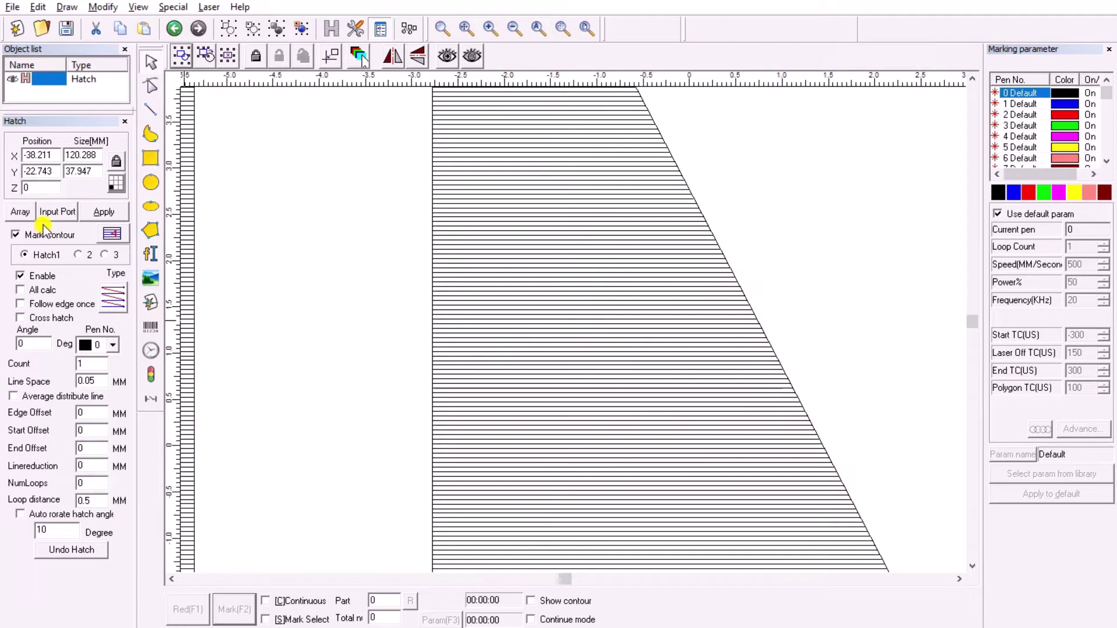
Step: Set the hatch line space to 0.01 mm and apply the denser fill
double_click(97, 382)
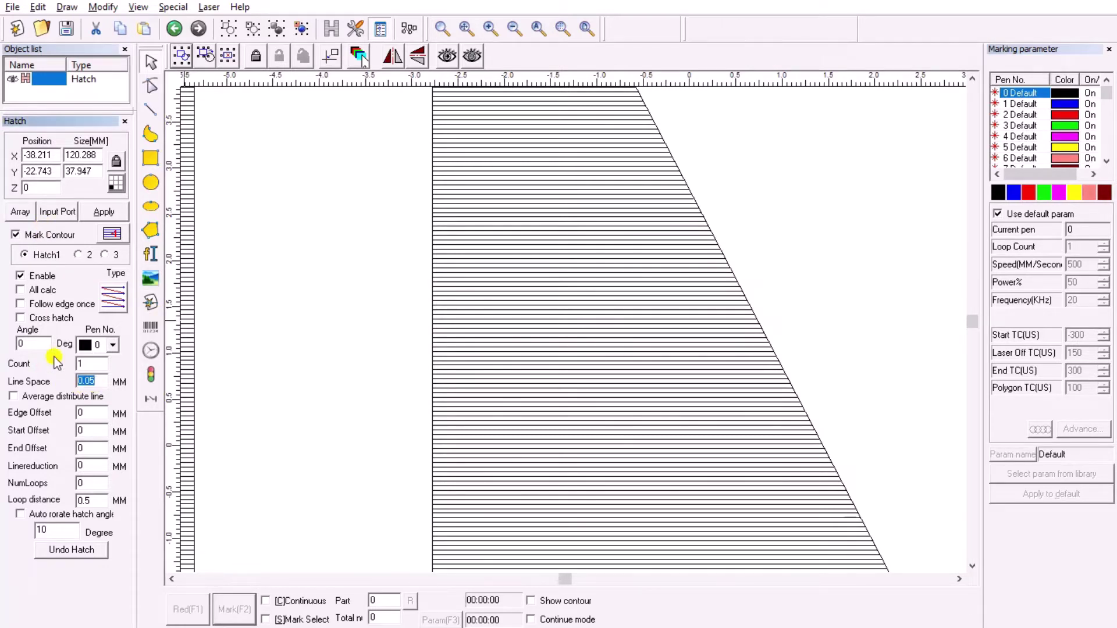
type("0.")
left_click(96, 212)
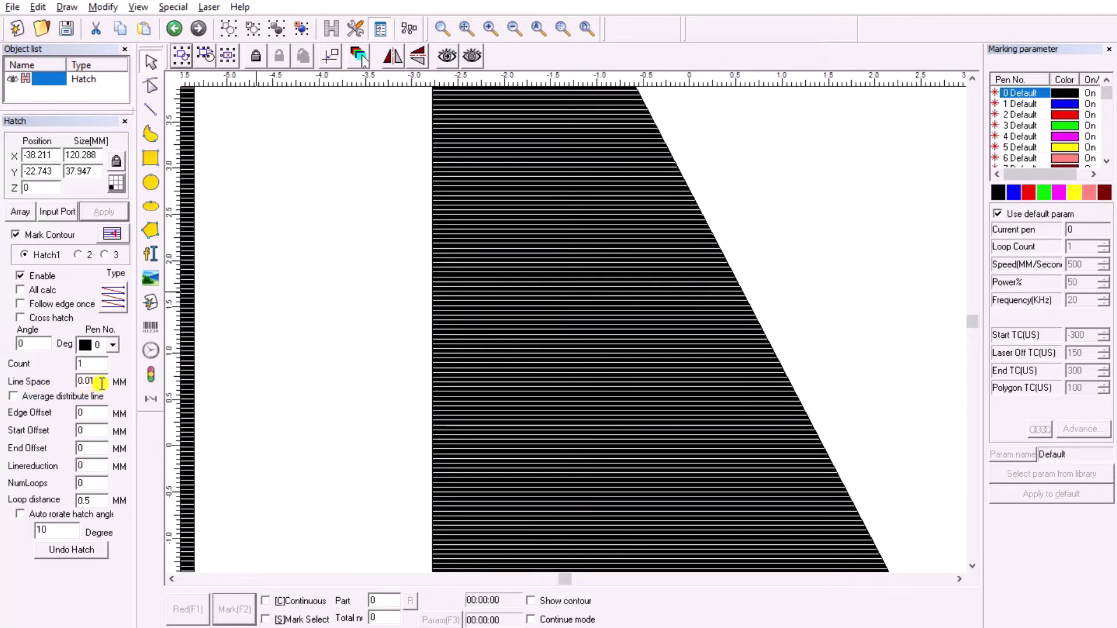
Step: Restore the hatch line space to 0.05 mm and apply it to the logo
left_click_drag(102, 381, 1, 391)
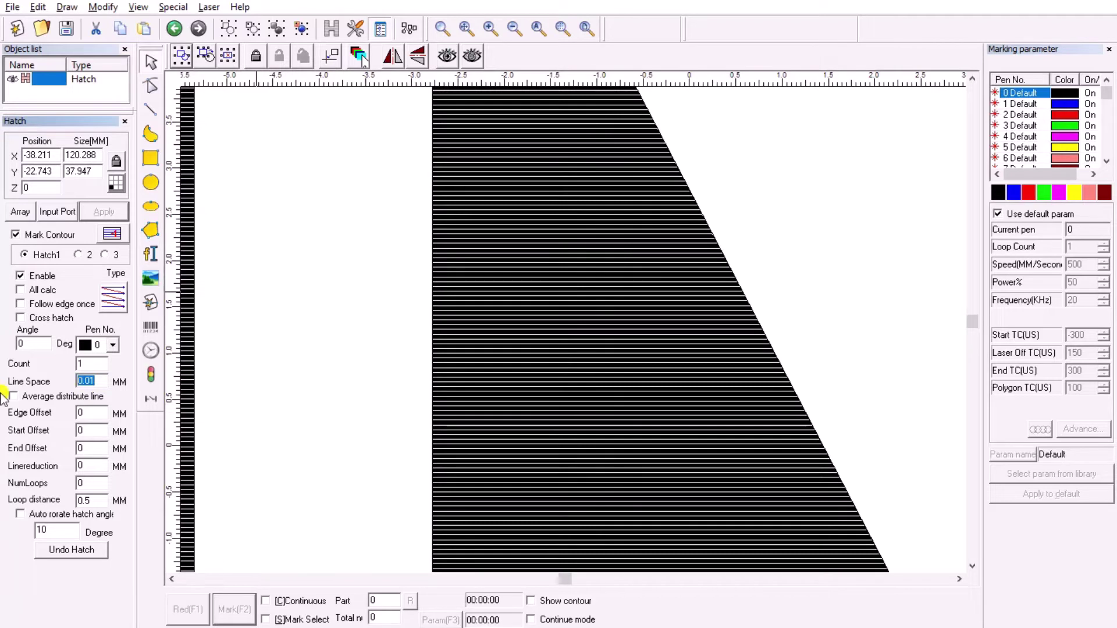
type("0.05")
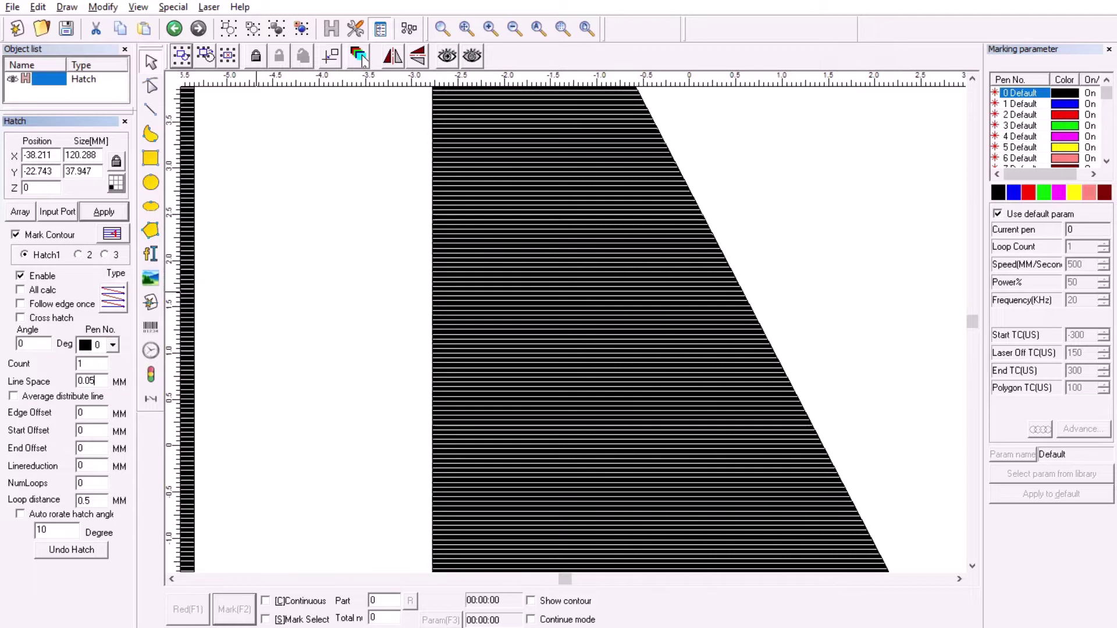
left_click(101, 213)
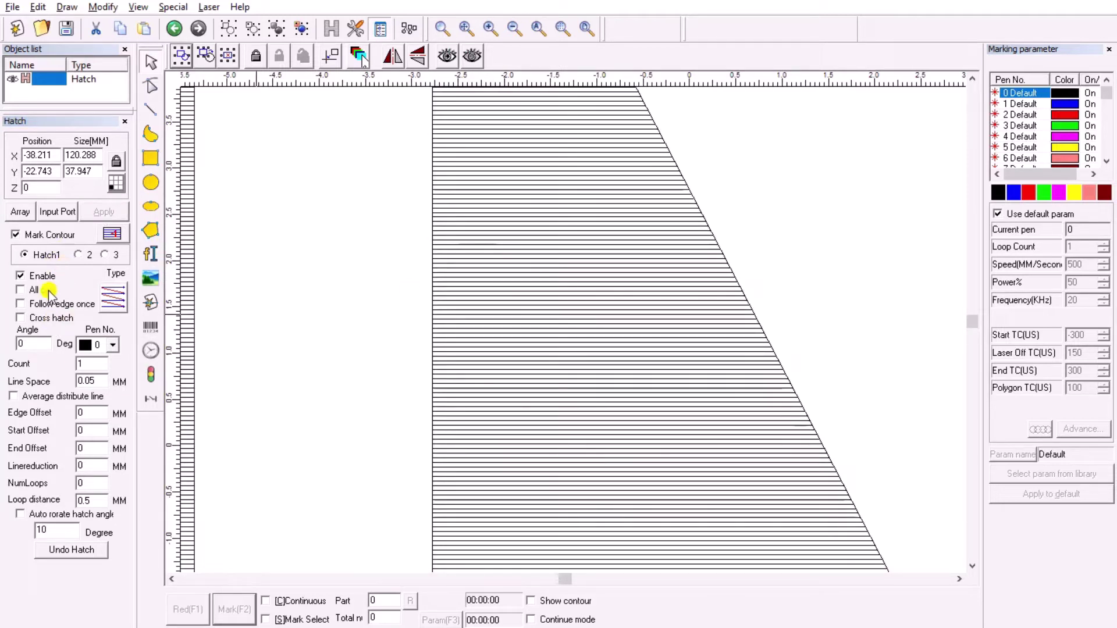
Step: Turn on All calc for Hatch1 and switch to the Word guide to read the explanation of All Calc
left_click(21, 290)
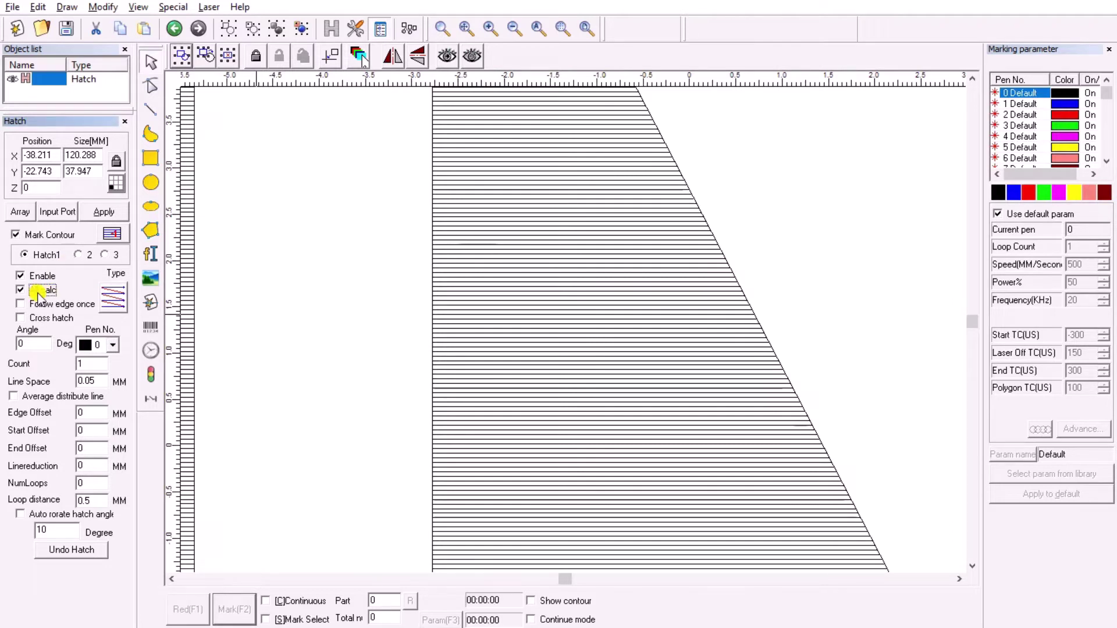
left_click(483, 560)
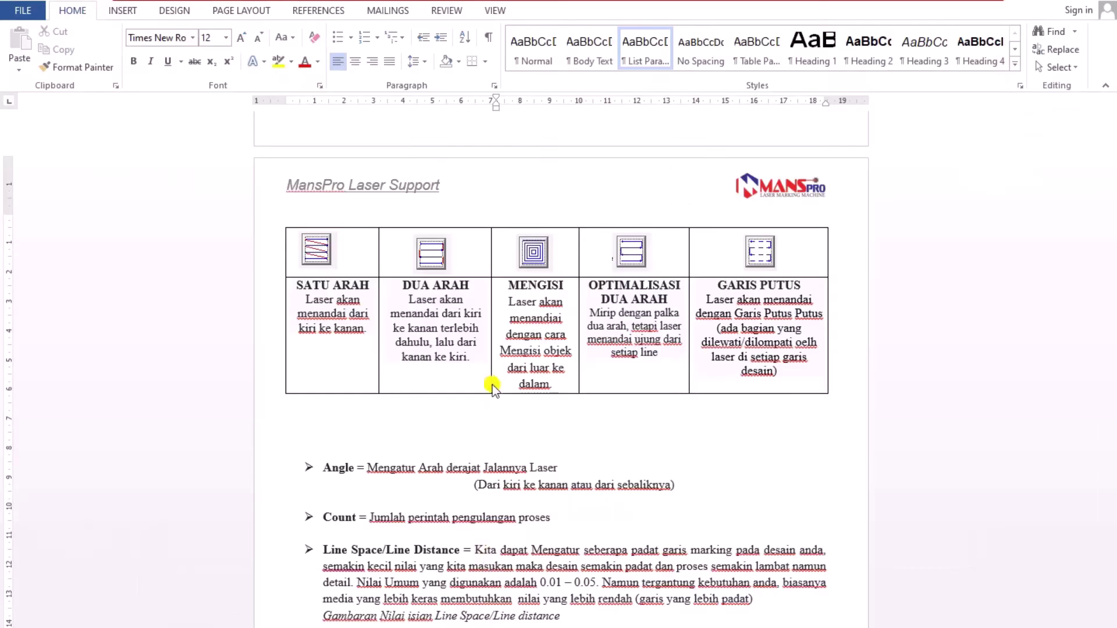
scroll(493, 385, "down", 6)
scroll(493, 385, "up", 5)
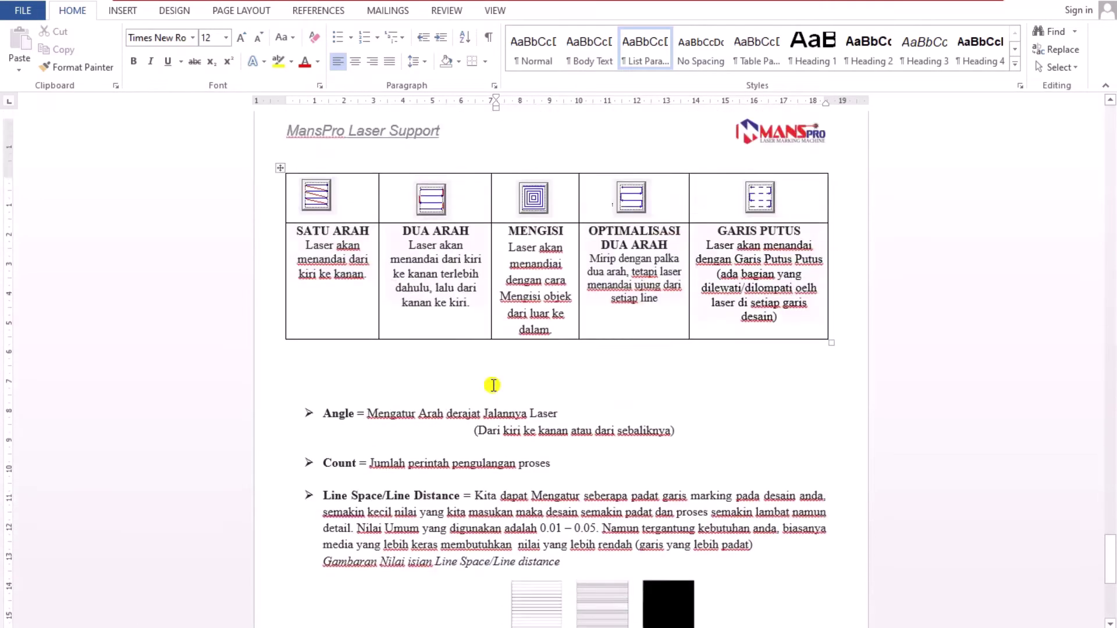
scroll(494, 385, "up", 7)
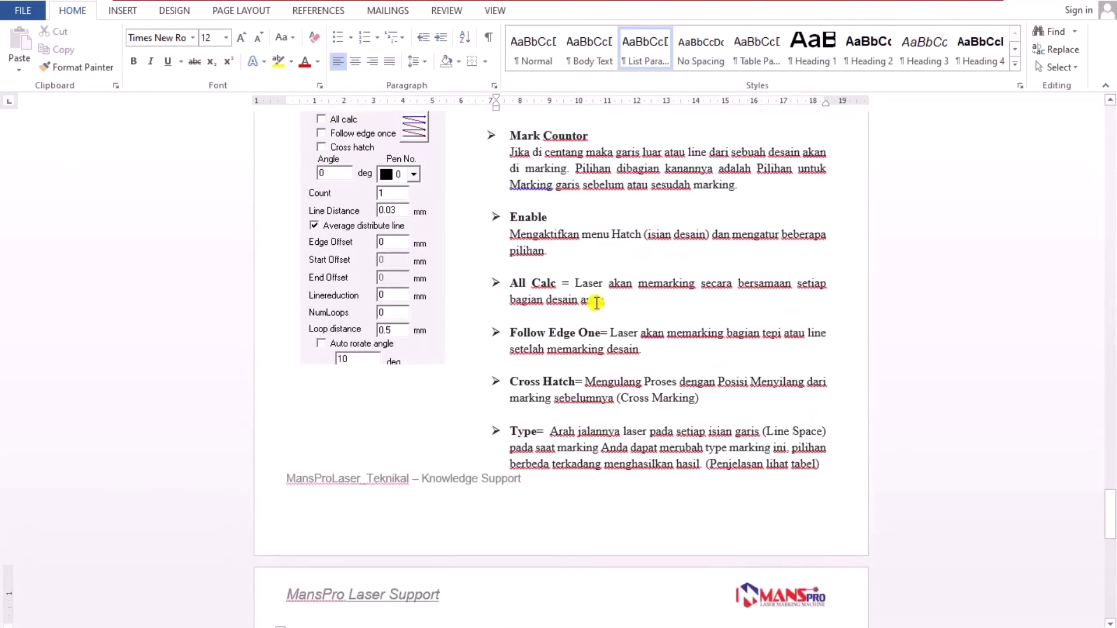
scroll(597, 303, "up", 1)
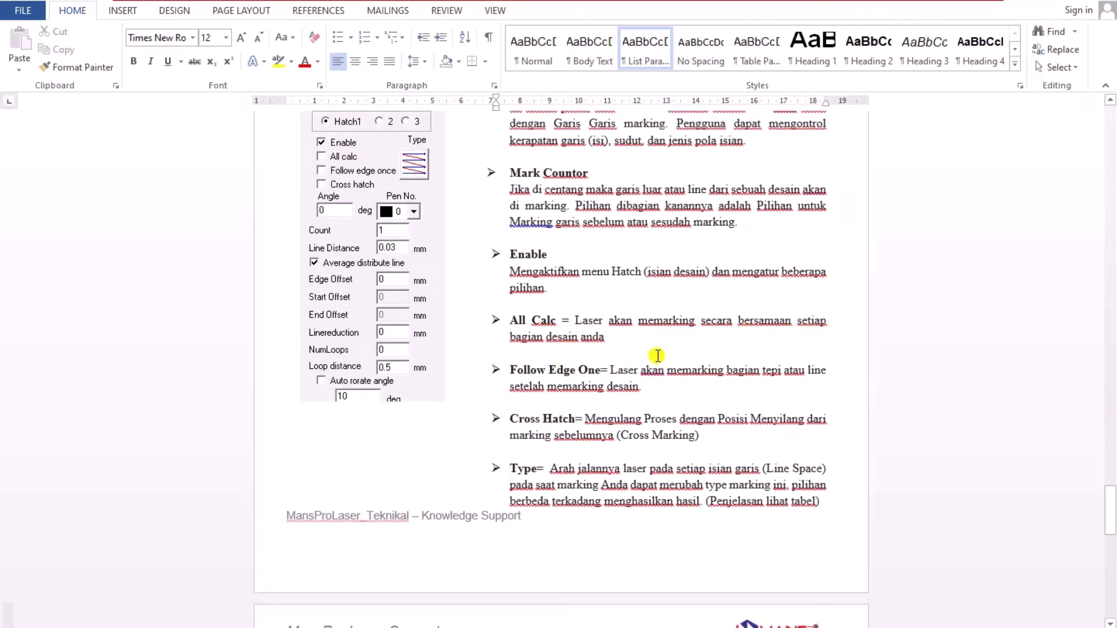
Step: Return to the laser marking software and turn off All calc for the logo's Hatch1
key("alt+Tab")
scroll(482, 320, "down", 1)
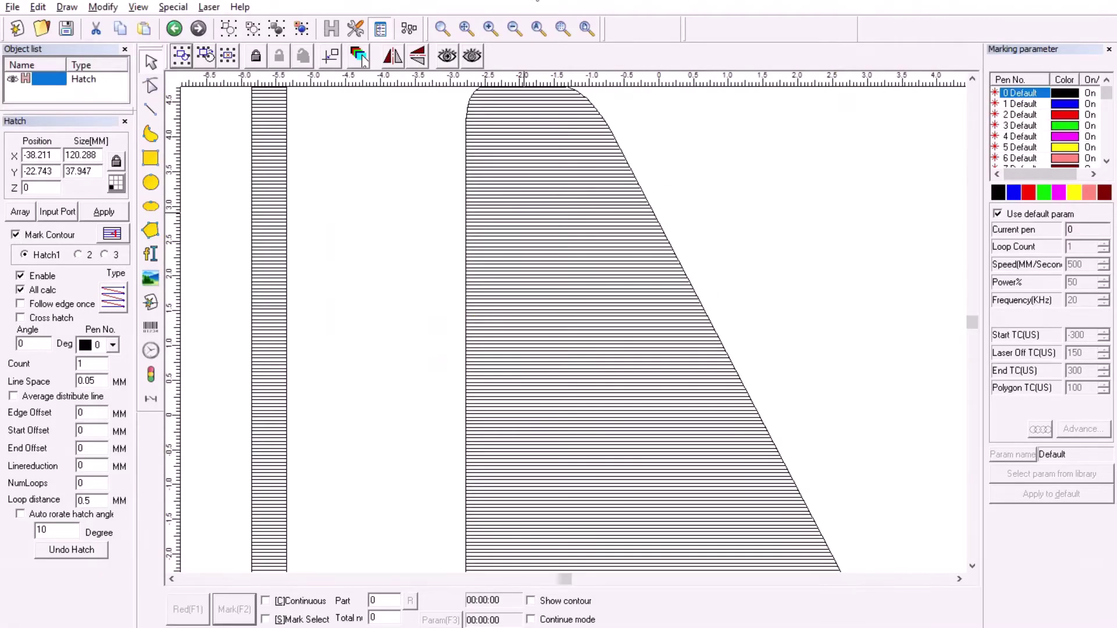
left_click(537, 29)
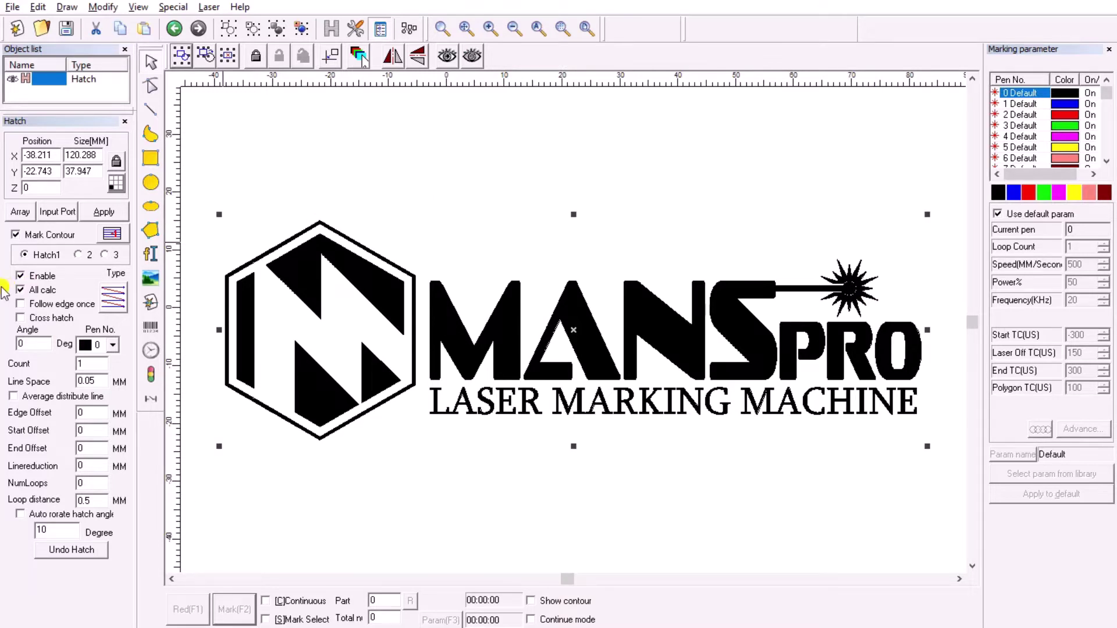
left_click(35, 293)
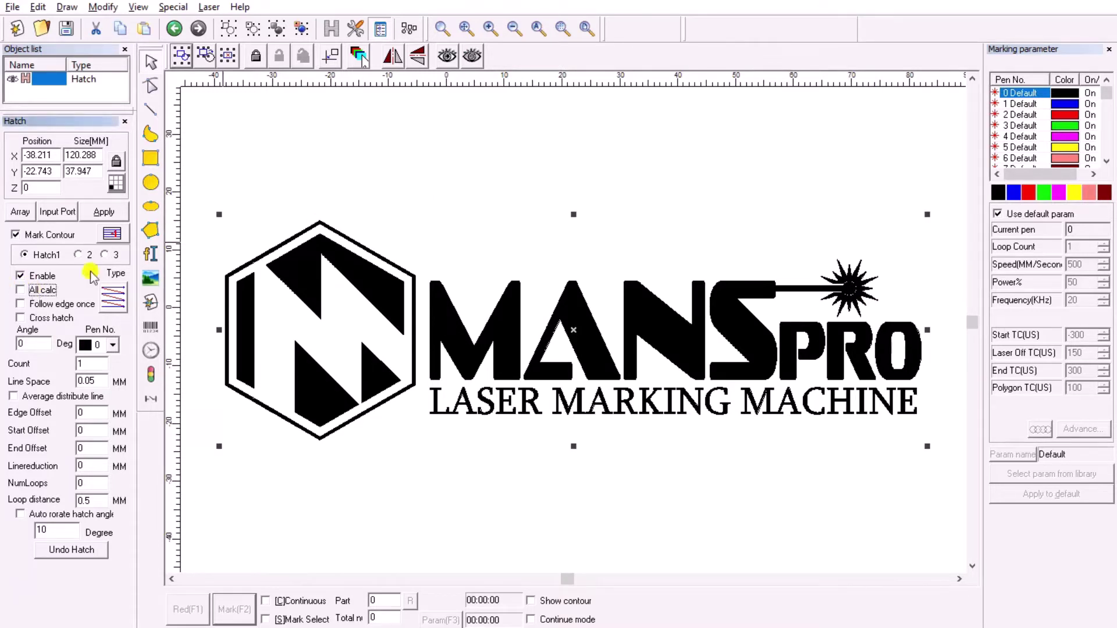
Step: Reselect the logo's hatch, toggle its All calc option on and off, and enable Follow edge once for Hatch1
left_click(327, 178)
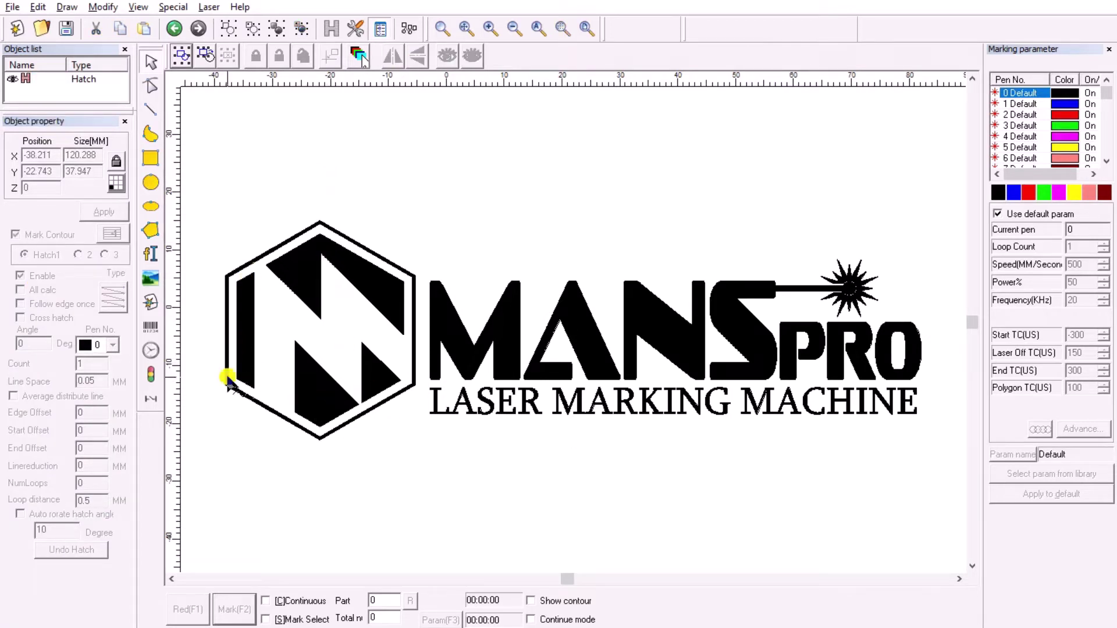
left_click(322, 243)
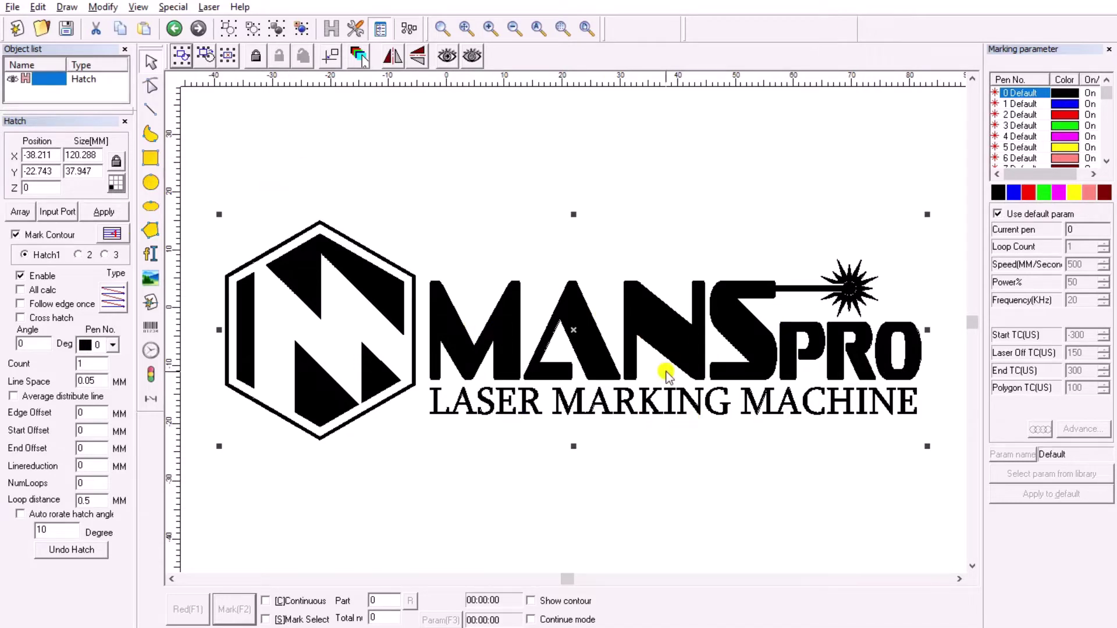
left_click(49, 290)
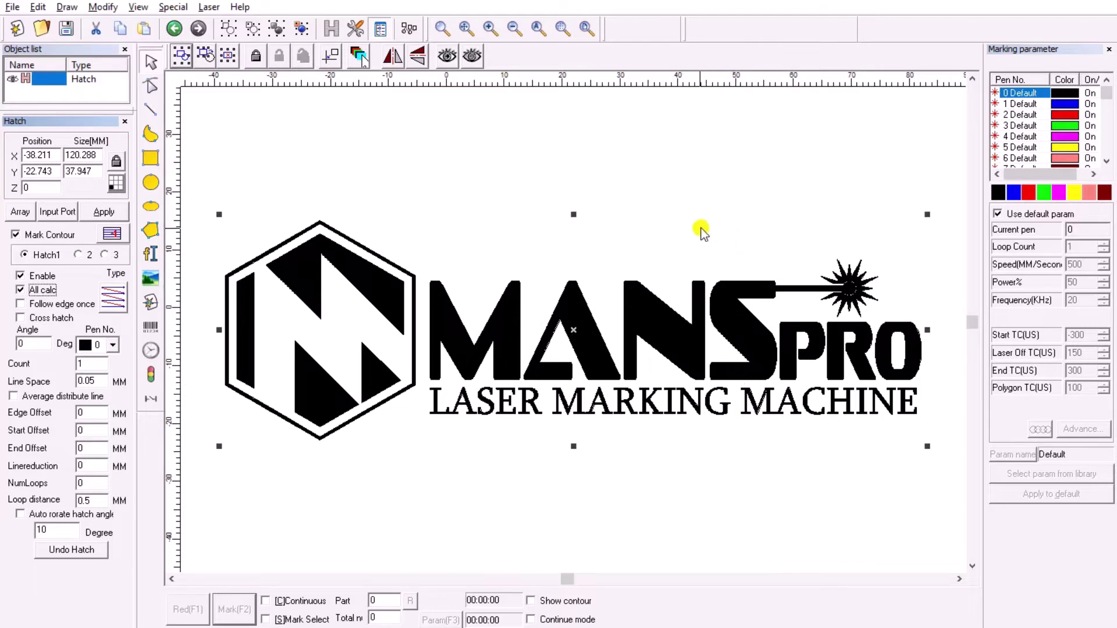
left_click(36, 297)
left_click(36, 304)
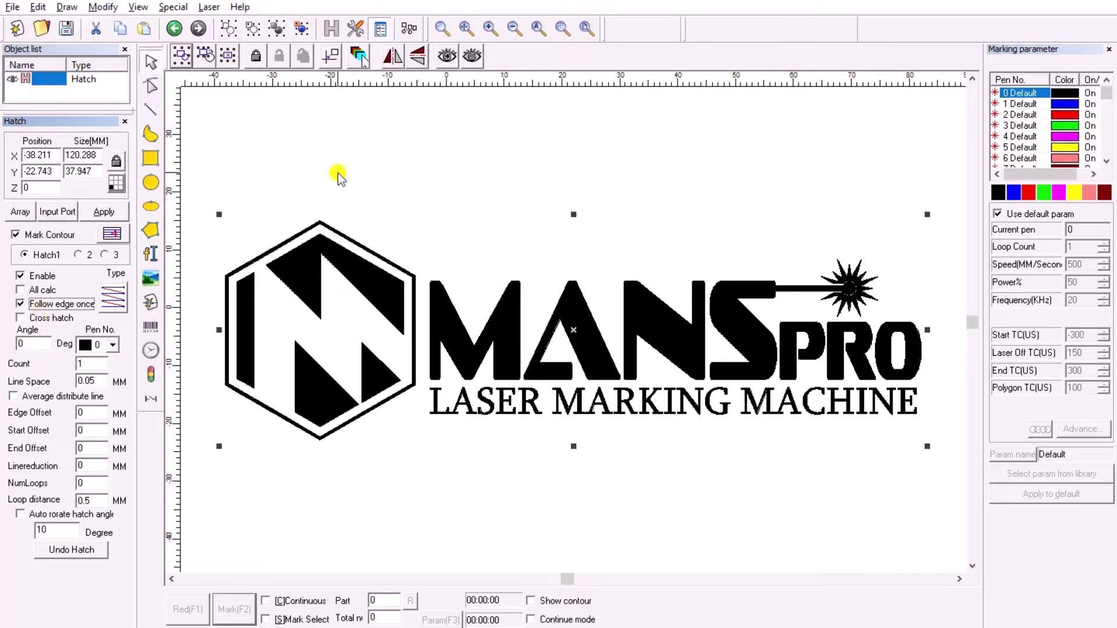
Step: Turn off Follow edge once and turn on Cross hatch for the logo's Hatch1
left_click(21, 304)
left_click(20, 304)
left_click(31, 321)
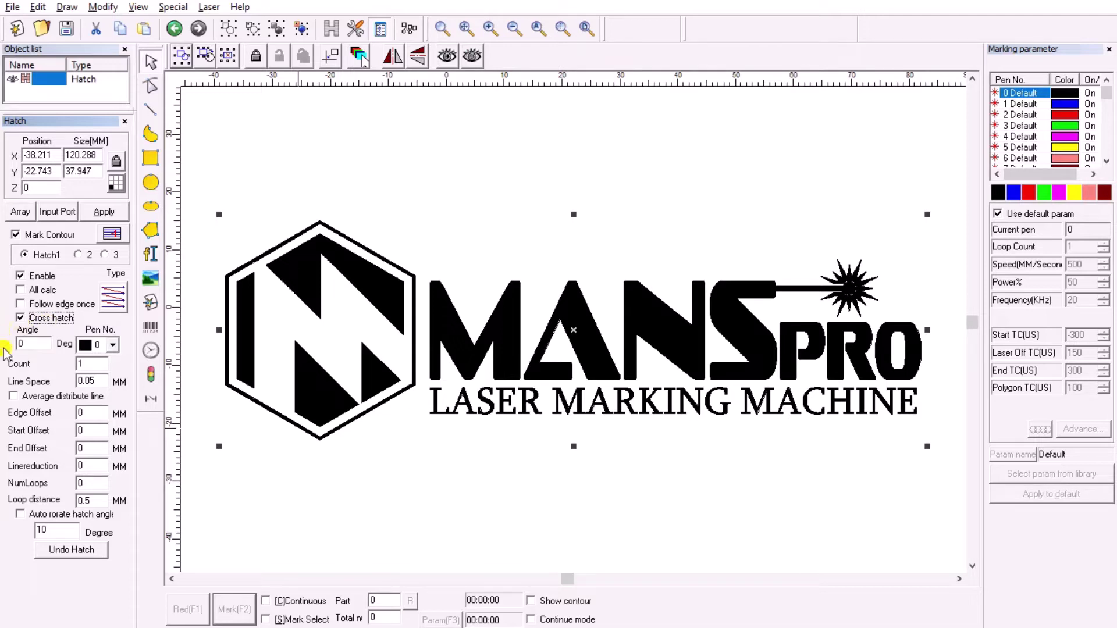
Step: Set the Hatch1 angle to 90 degrees and apply the cross hatch to the logo
left_click_drag(32, 343, 2, 345)
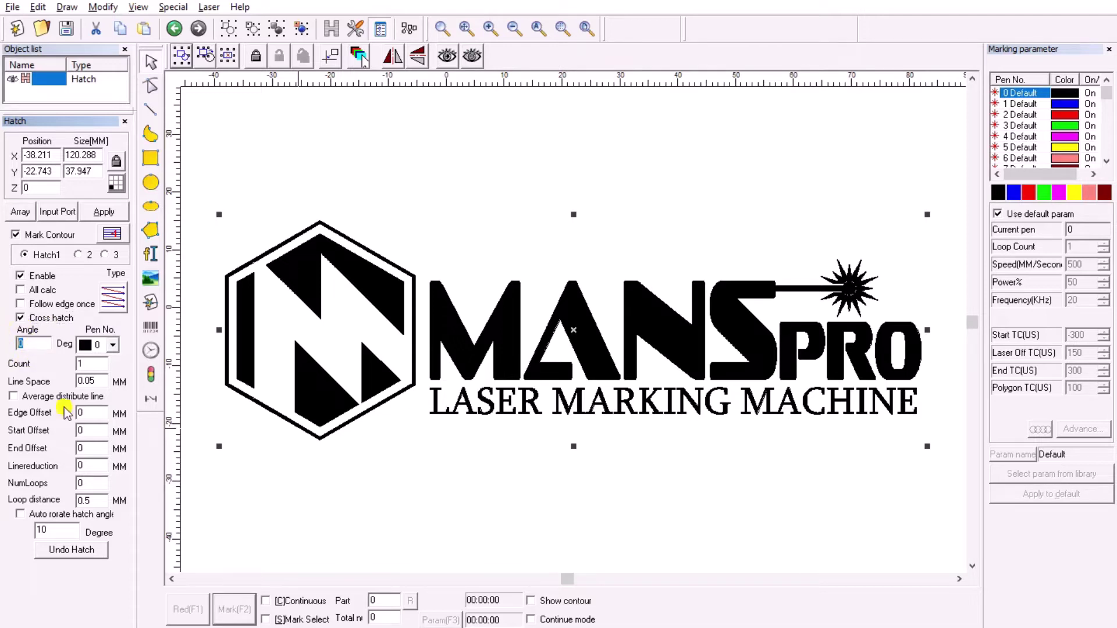
double_click(28, 342)
type("90")
left_click(104, 212)
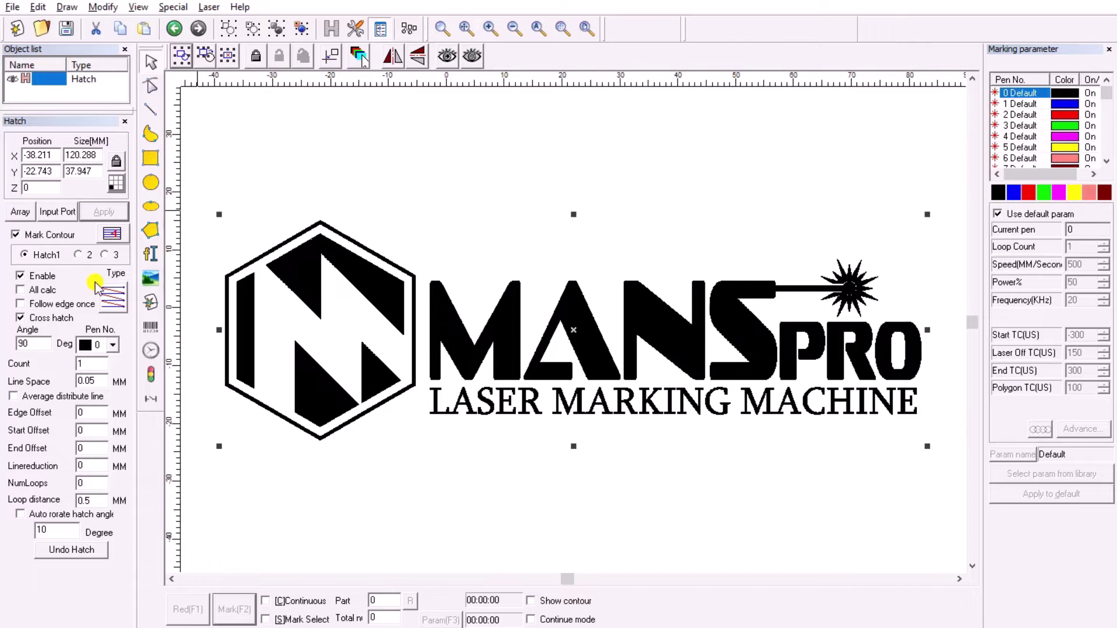
Step: Cycle through the available Hatch1 fill types, including the dashed-line and concentric patterns
left_click(111, 300)
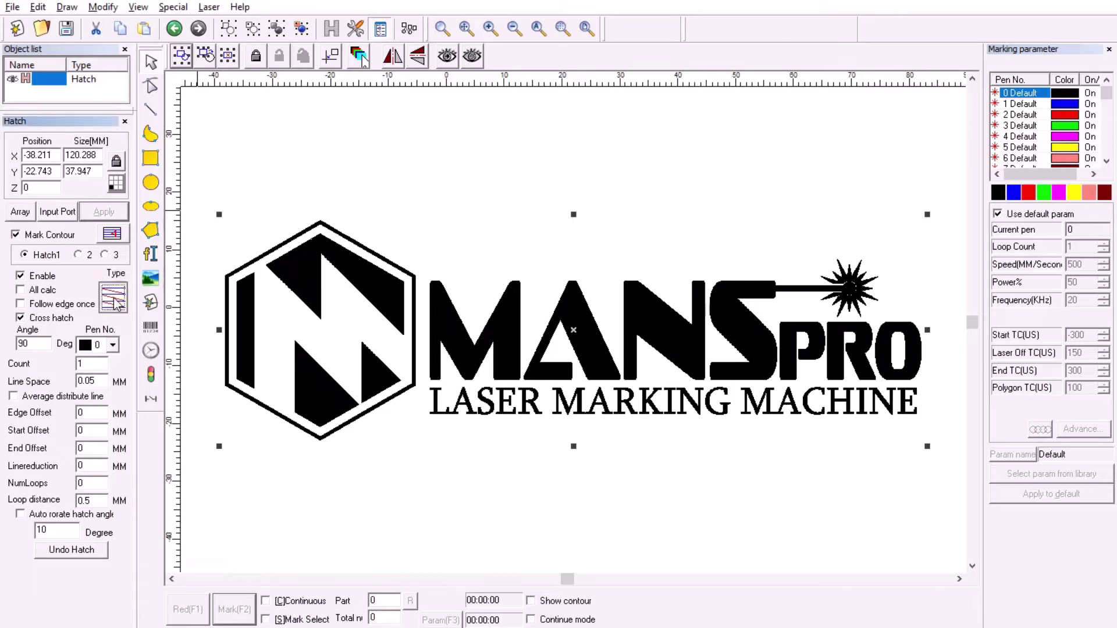
left_click(110, 308)
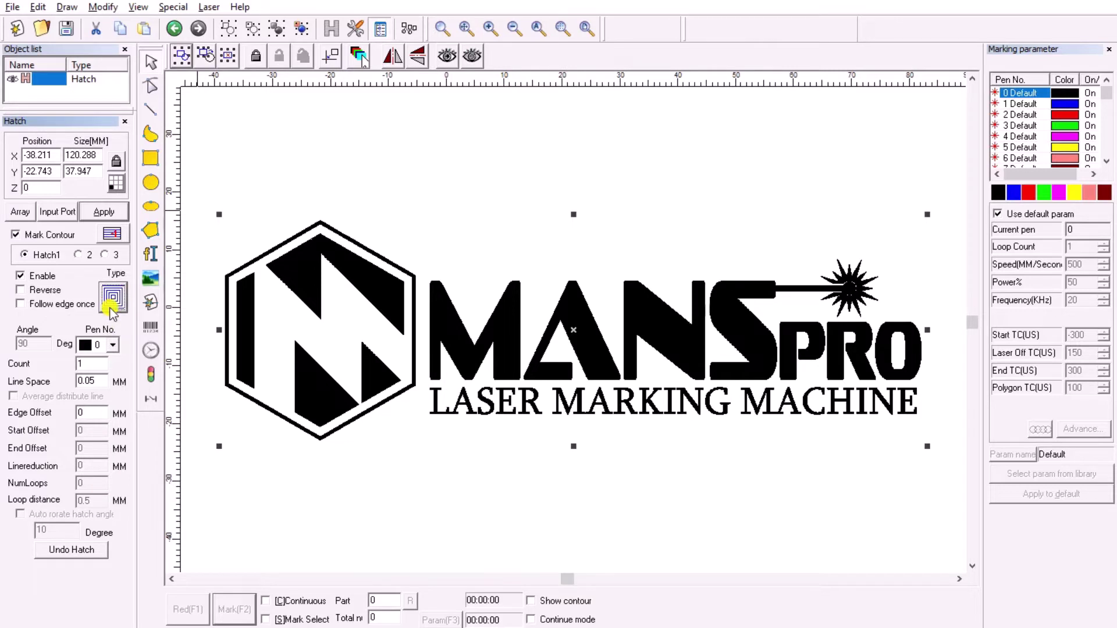
left_click(112, 298)
left_click(112, 298)
left_click(111, 310)
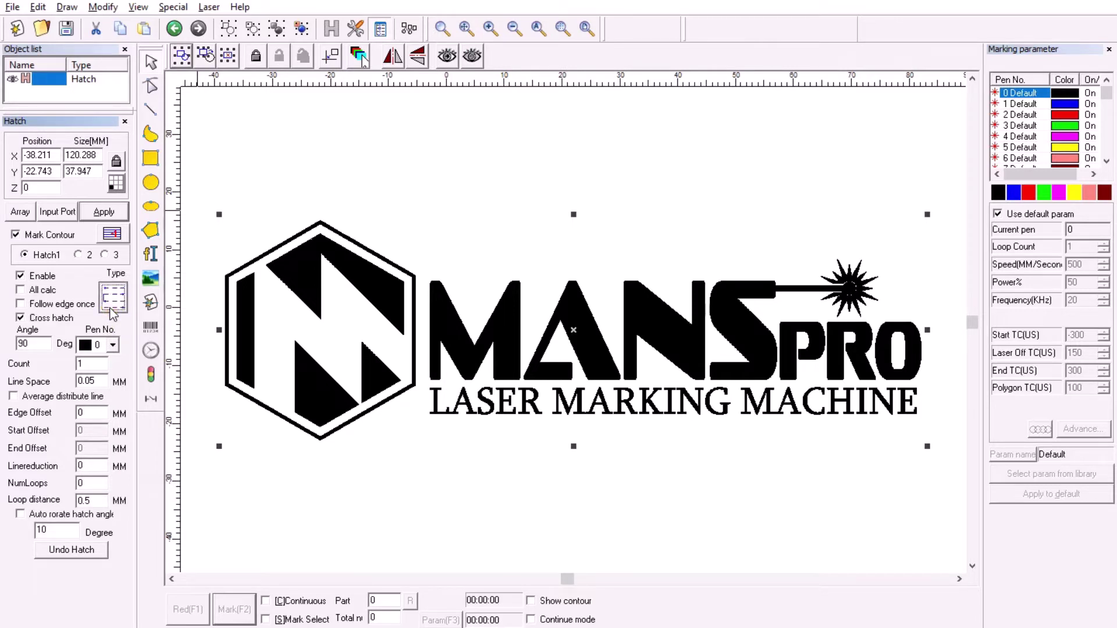
left_click(111, 310)
left_click(111, 310)
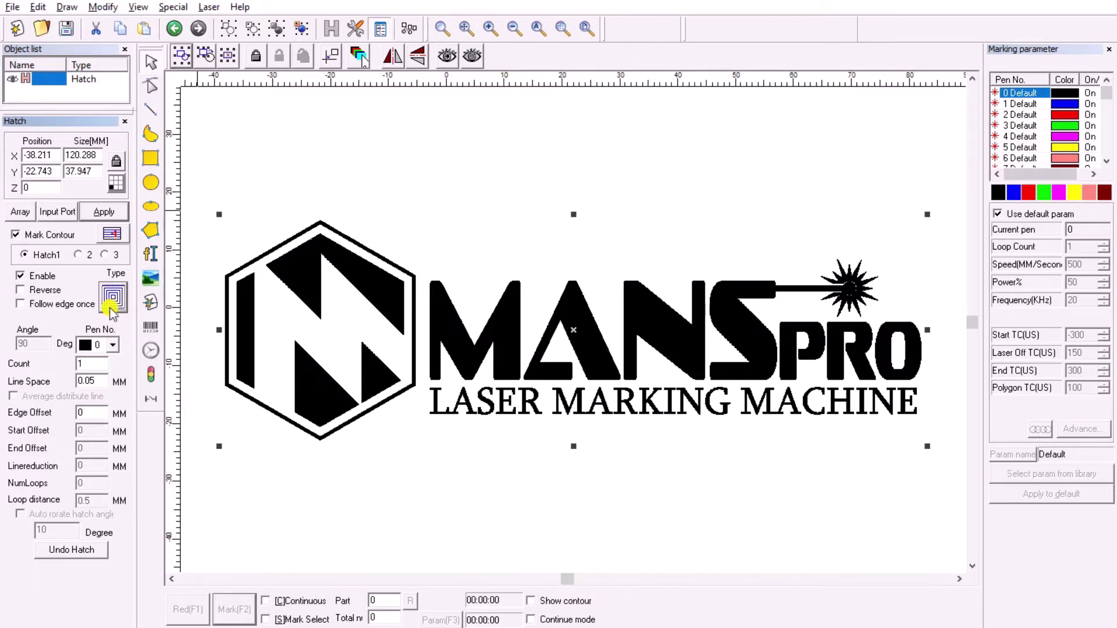
Step: Switch to the Word guide, examine the table of hatch types and return to the laser marking software
key("alt+Tab")
scroll(596, 423, "down", 3)
scroll(597, 428, "down", 5)
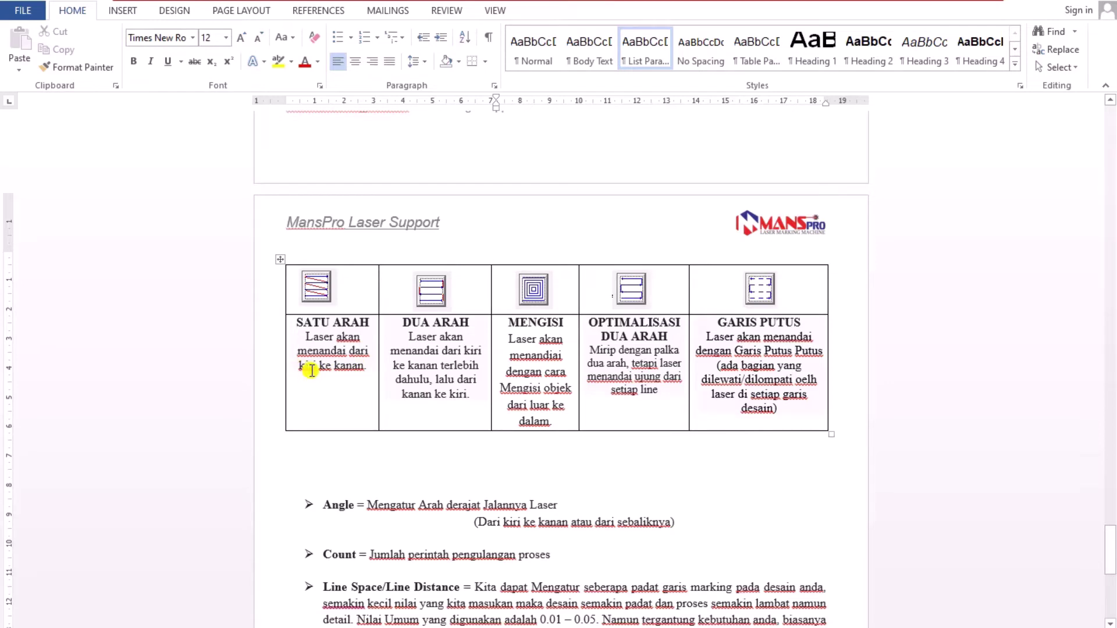
key("alt+Tab")
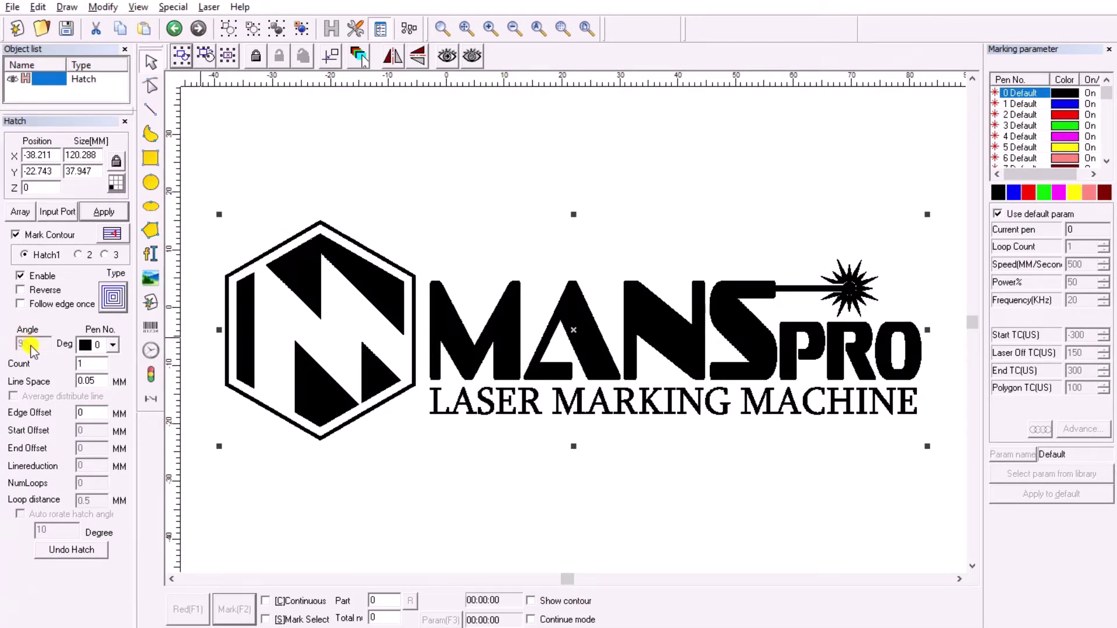
Step: Change Hatch1 from the concentric type to the connected-line type and consult the hatch type descriptions in the Word guide
left_click(113, 297)
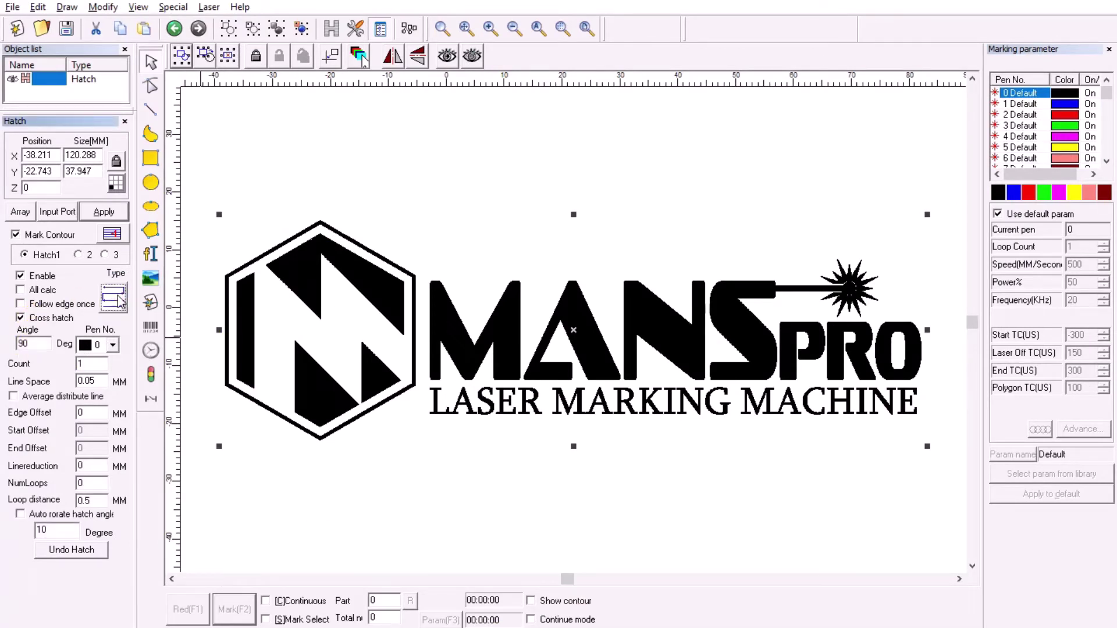
left_click_drag(36, 343, 2, 342)
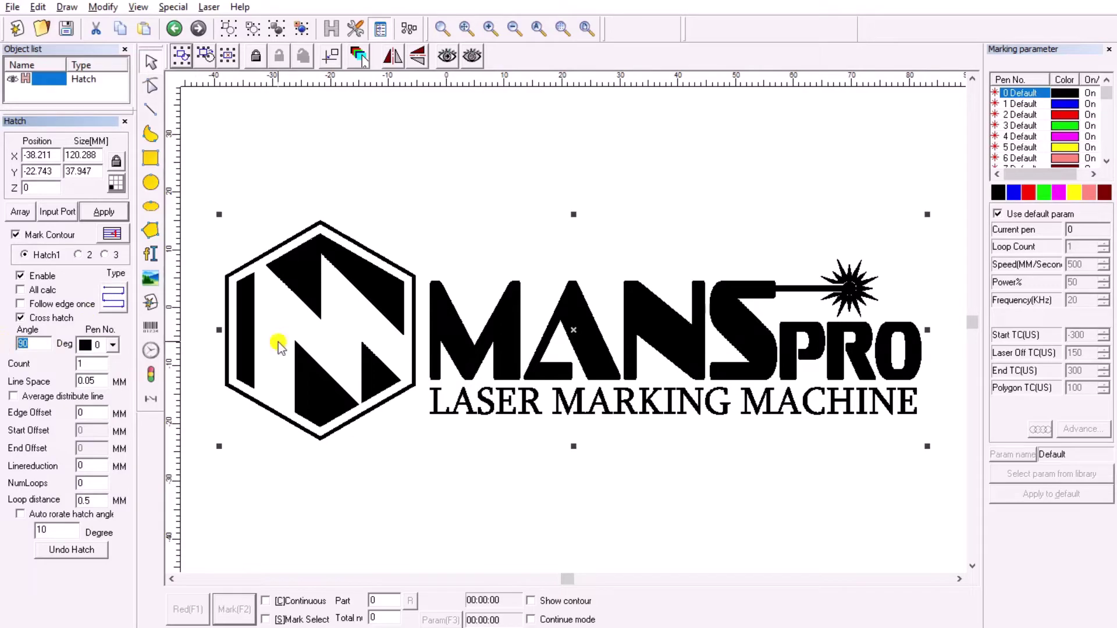
key("alt+Tab")
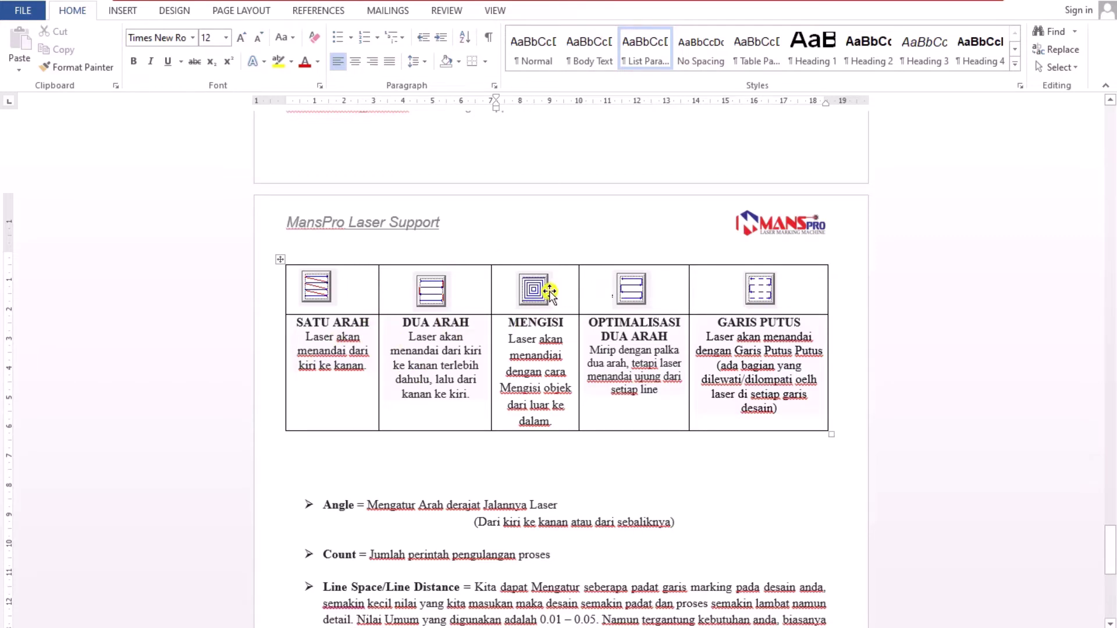
left_click(569, 343)
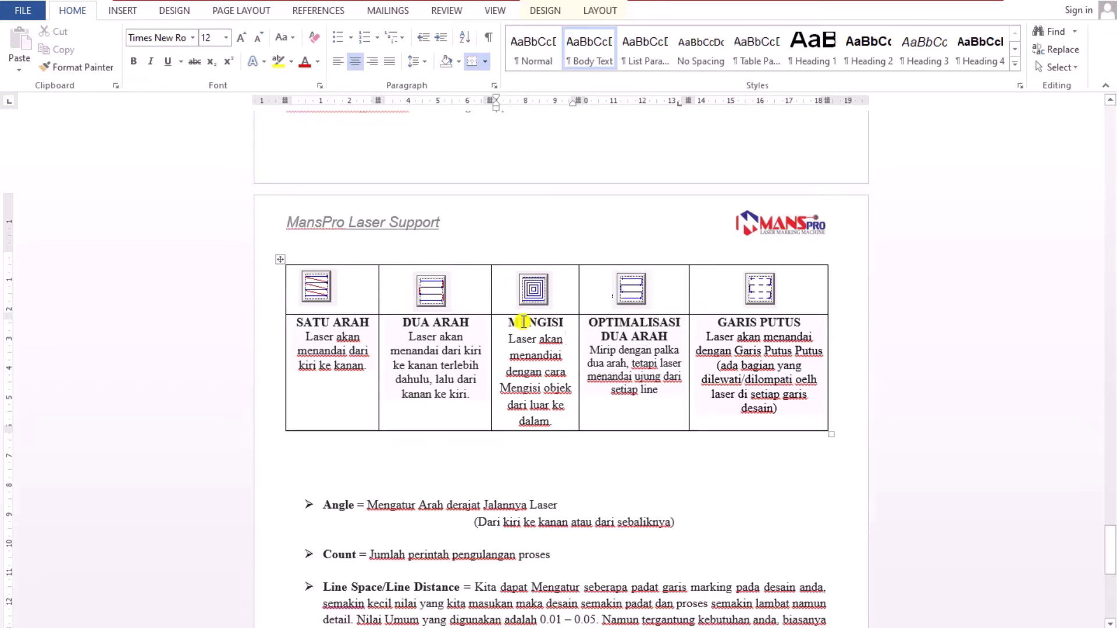
left_click(672, 413)
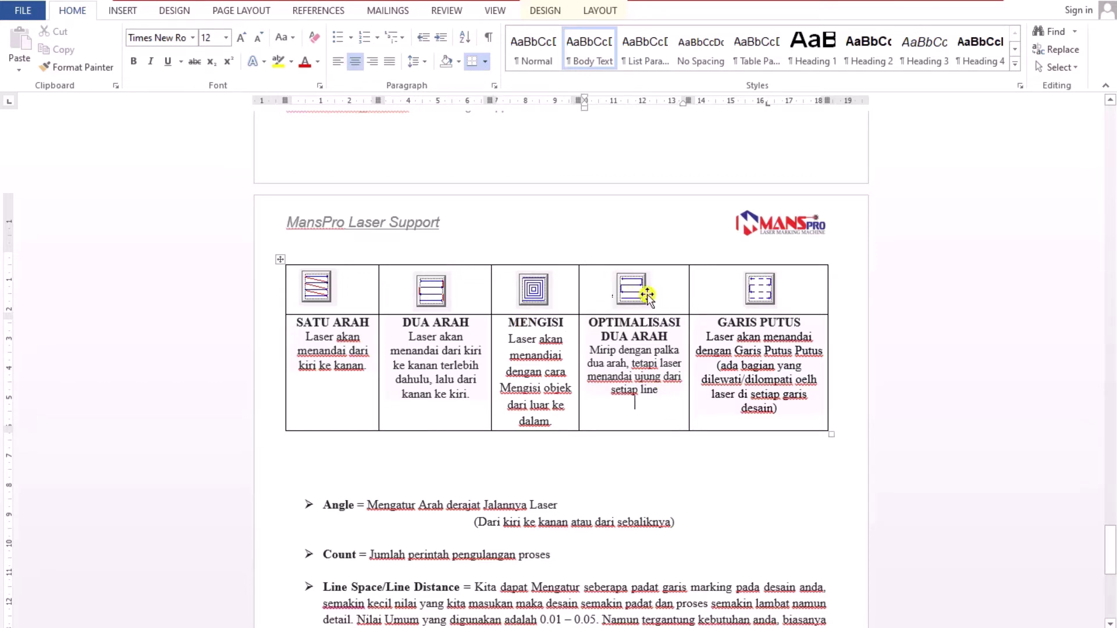
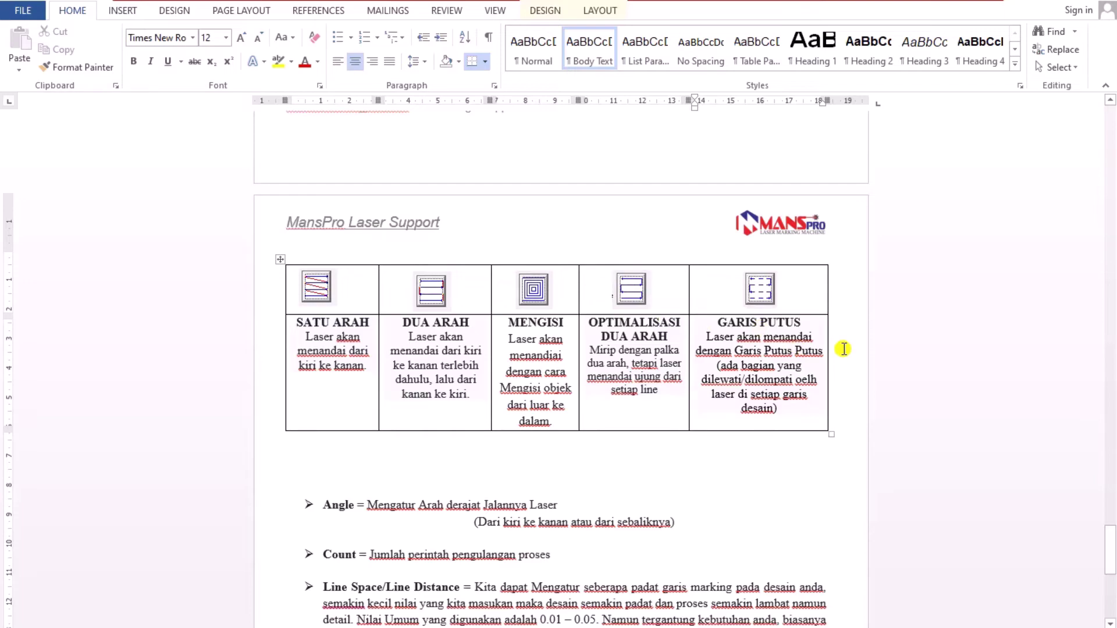
key("alt+Tab")
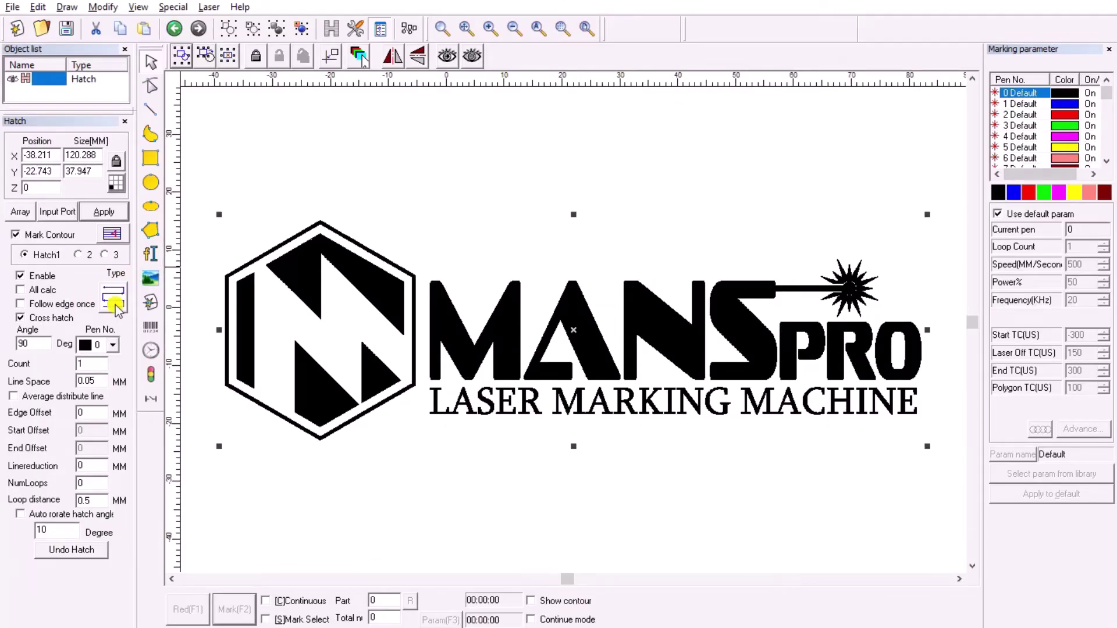
Step: Shift the hatched logo about 3 mm to the right and about 0.3 mm down
left_click(42, 344)
double_click(41, 343)
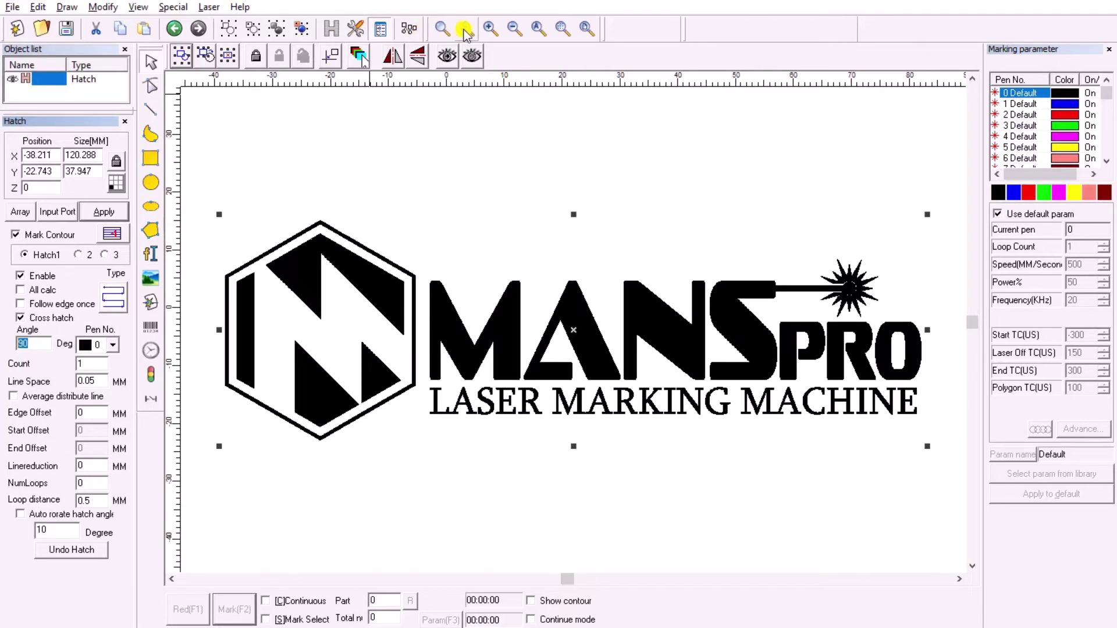
left_click(491, 28)
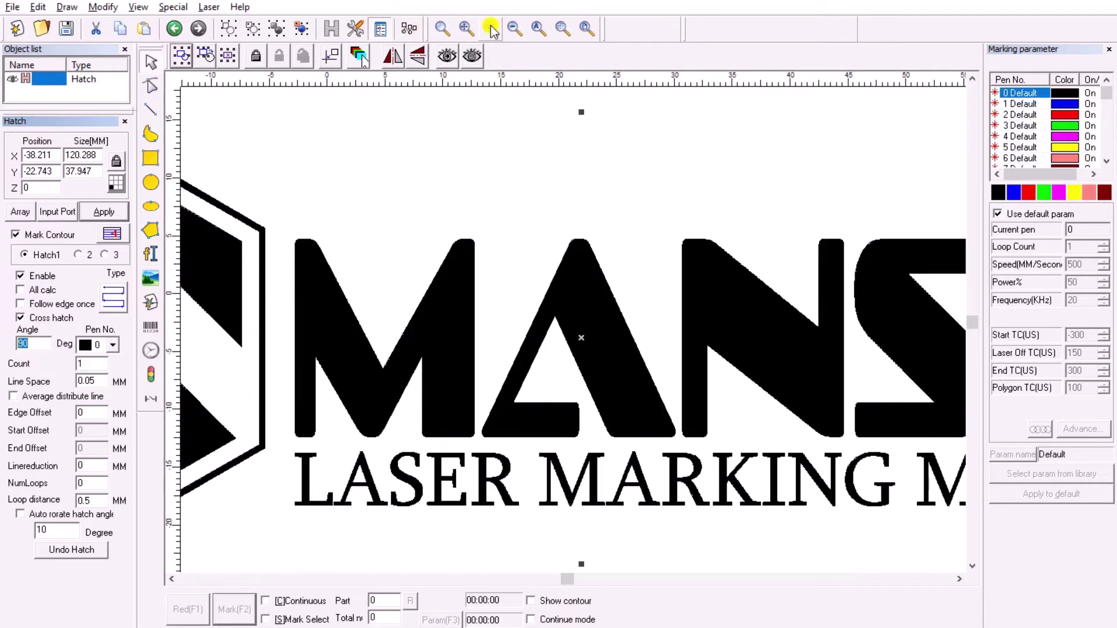
left_click(491, 28)
mouse_move(369, 189)
left_mouse_down()
mouse_move(429, 185)
mouse_move(440, 197)
left_mouse_up()
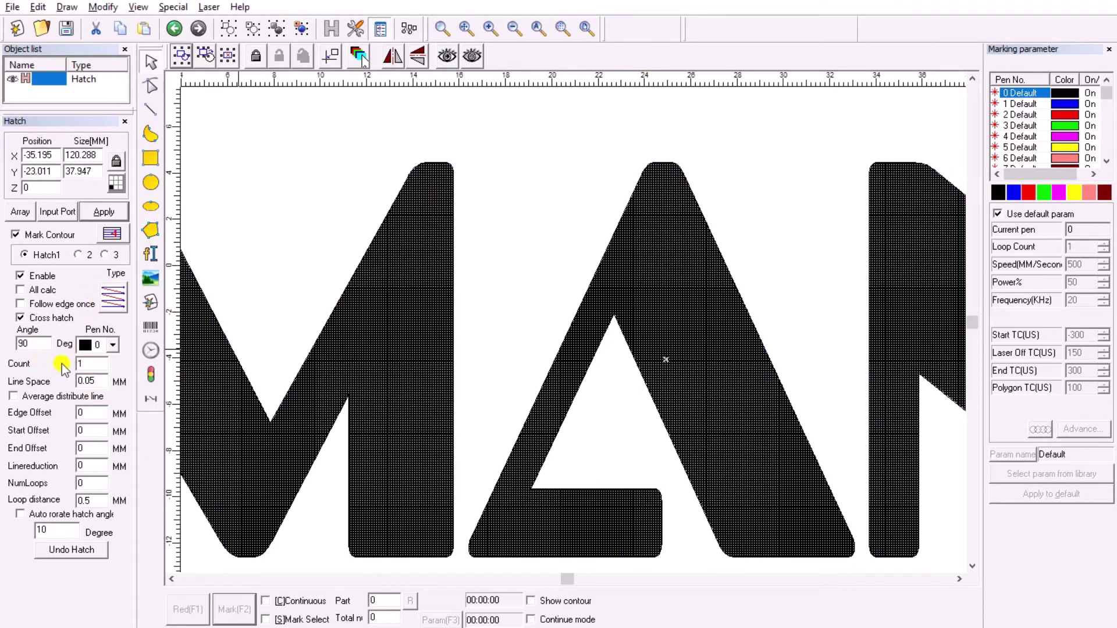
Step: Set the hatch line space to 1 mm and apply the coarser cross hatch to the logo
double_click(97, 366)
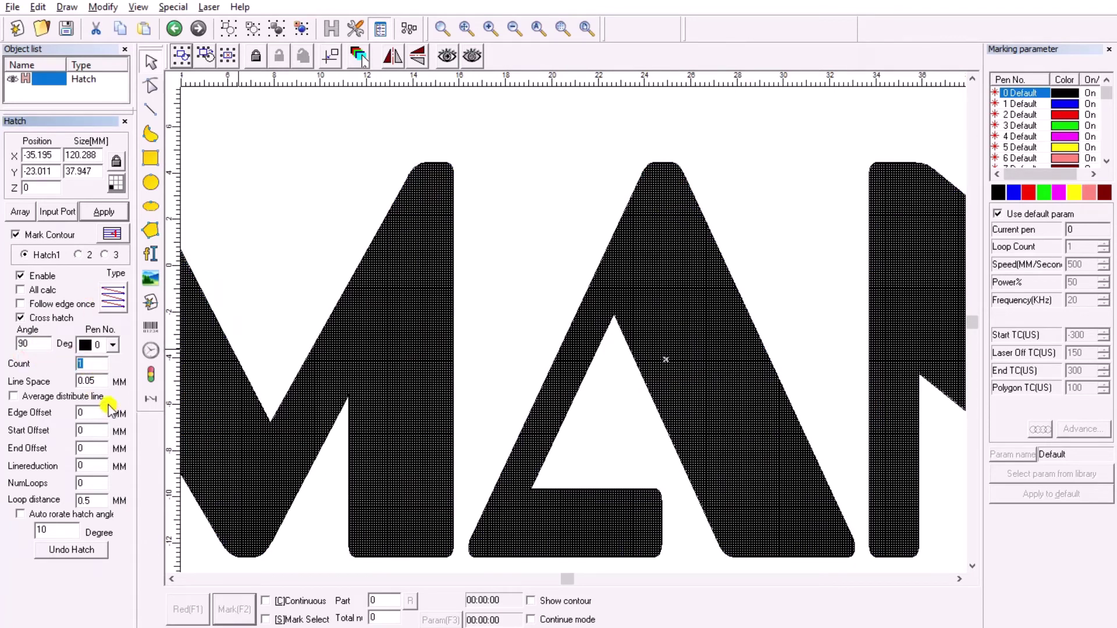
double_click(100, 383)
type("1")
left_click(111, 212)
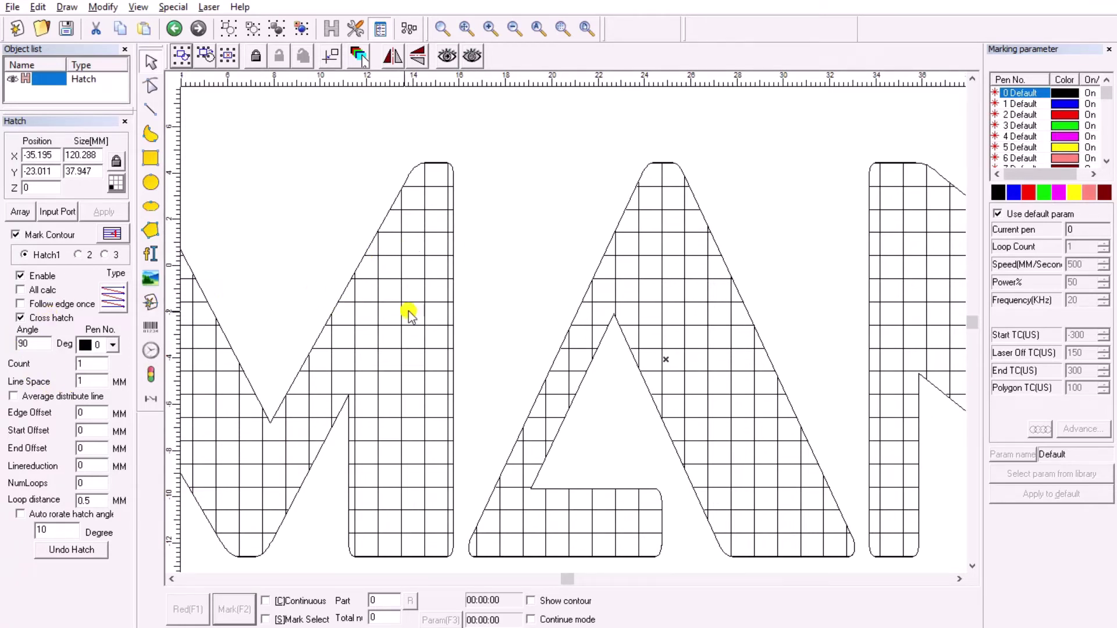
Step: Turn off Cross hatch for Hatch1 and apply the single-direction fill to the logo
left_click_drag(28, 344, 4, 341)
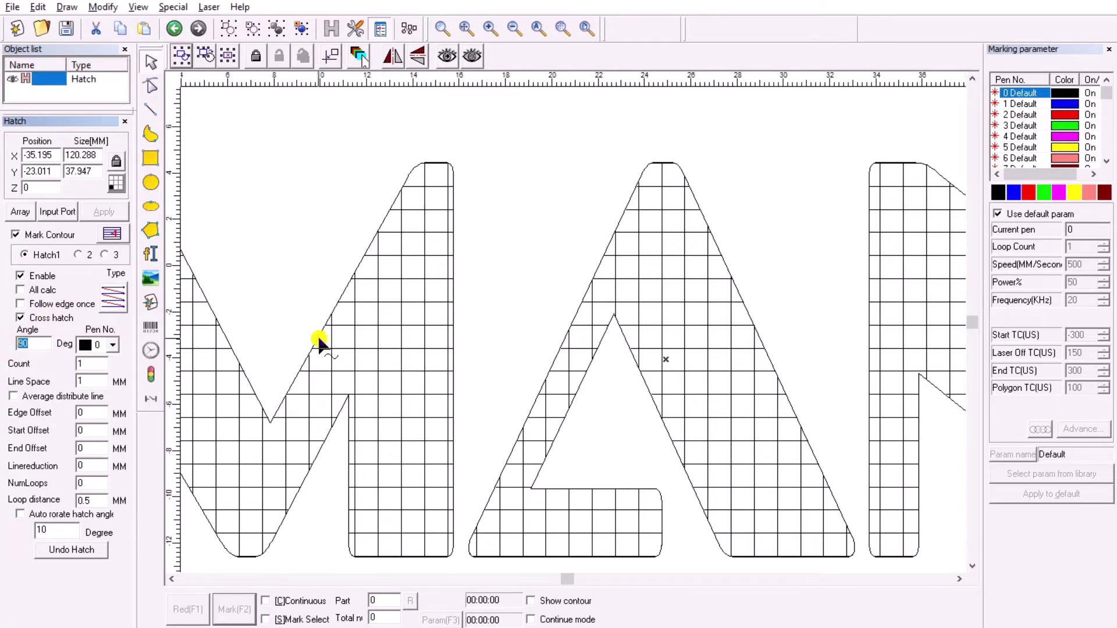
left_click(40, 322)
left_click(41, 321)
left_click(98, 212)
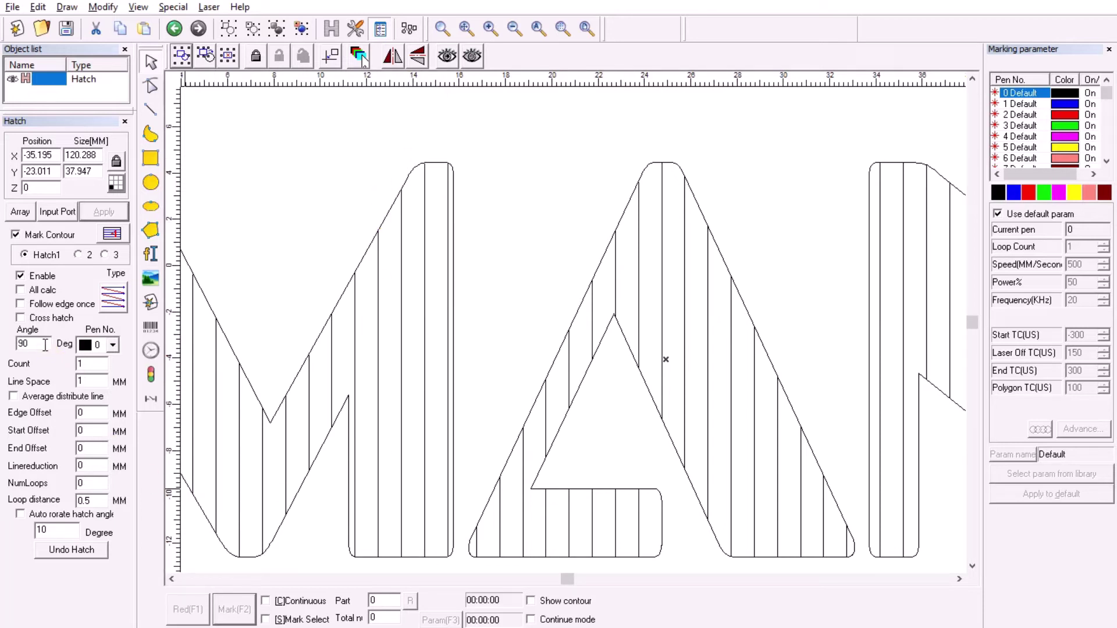
Step: Set the Hatch1 angle to 0 degrees and apply horizontal hatch lines to the logo
left_click_drag(46, 344, 2, 343)
type("0")
left_click(102, 213)
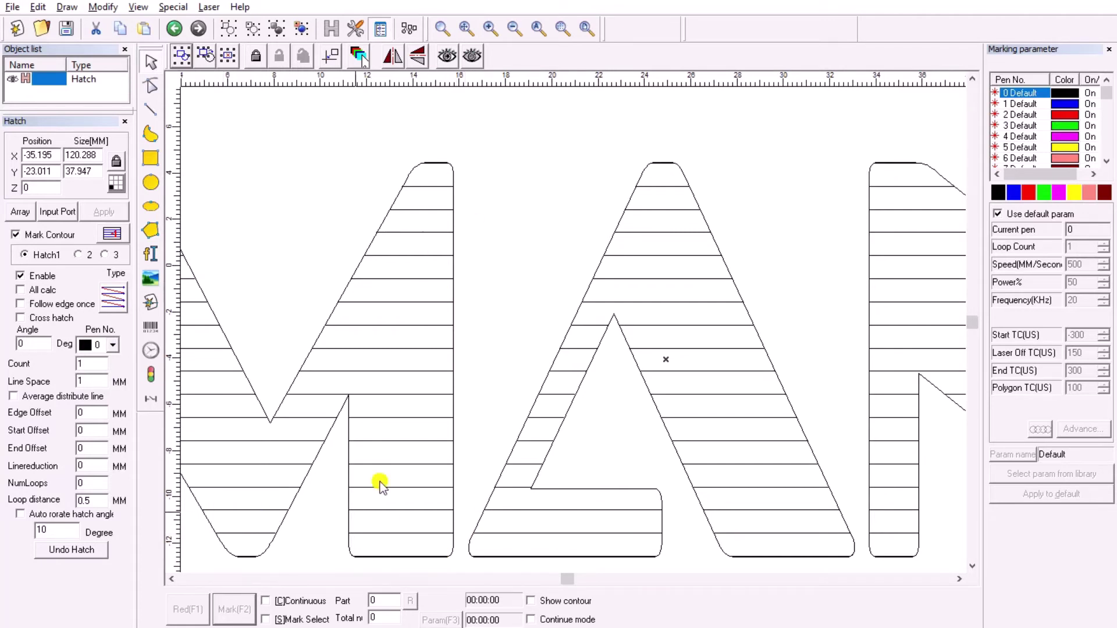
Step: Set the Hatch1 angle to 45 degrees and apply diagonal hatch lines to the logo
double_click(24, 344)
type("45")
left_click(103, 212)
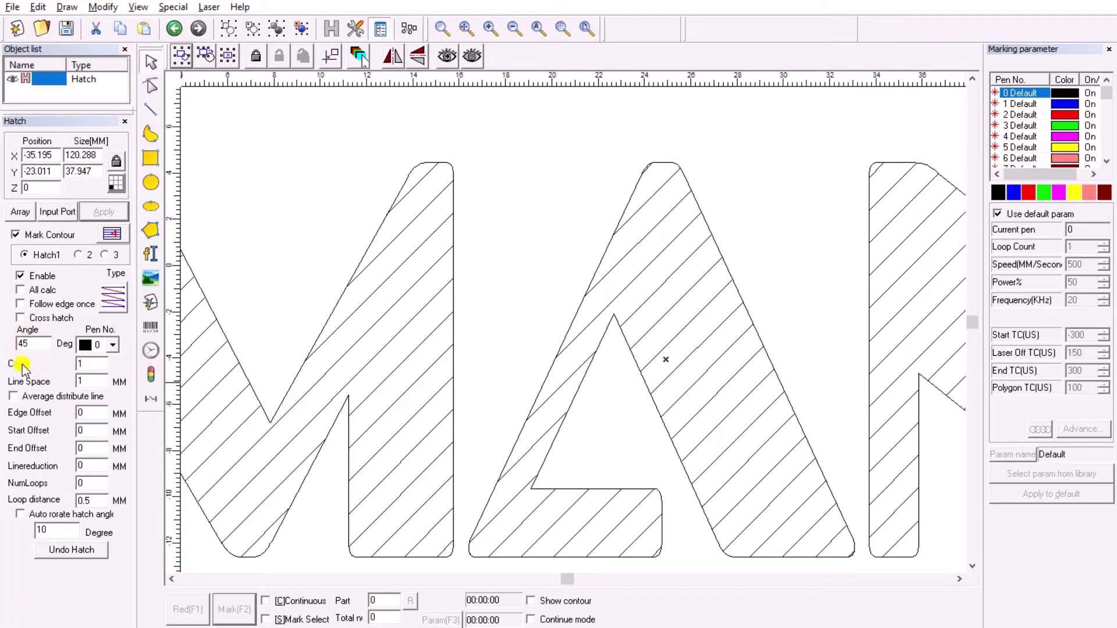
Step: Set the hatch edge offset to 1 mm and apply it to the logo's fill
double_click(86, 364)
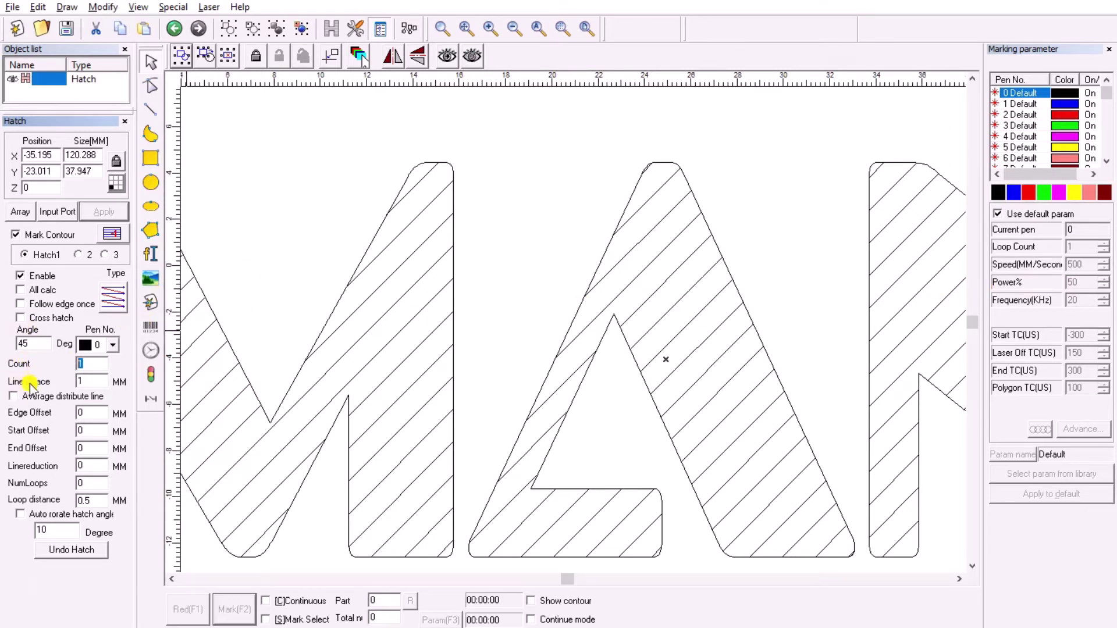
left_click(97, 383)
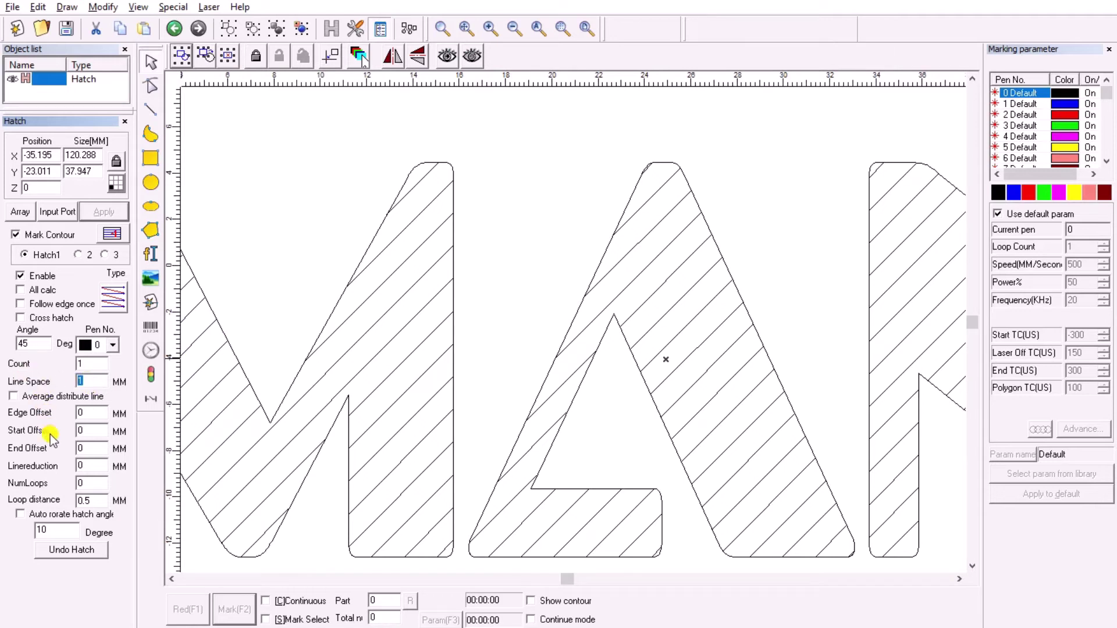
left_click_drag(88, 414, 19, 413)
type("1")
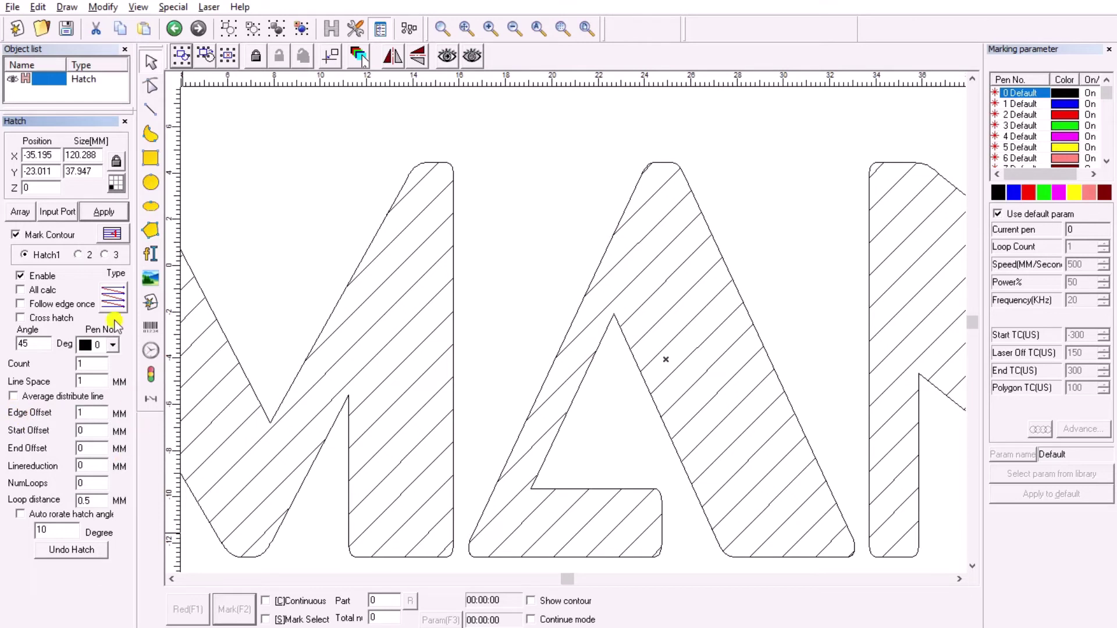
left_click(106, 213)
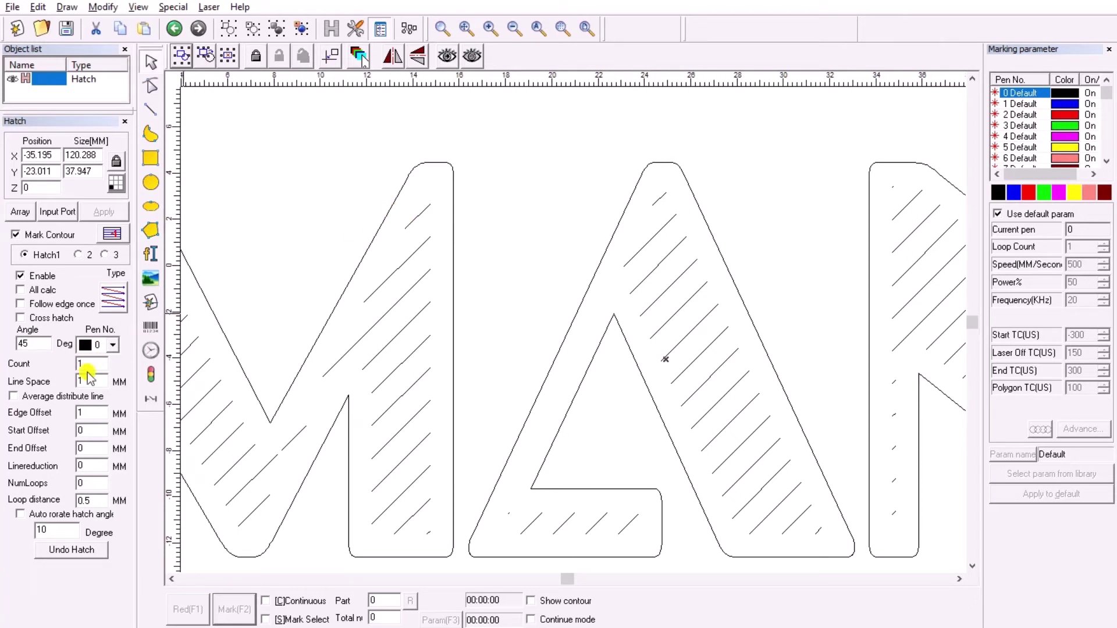
Step: Set the hatch line space to 0.05 mm and apply the denser diagonal fill with the edge offset
left_click_drag(87, 382, 5, 375)
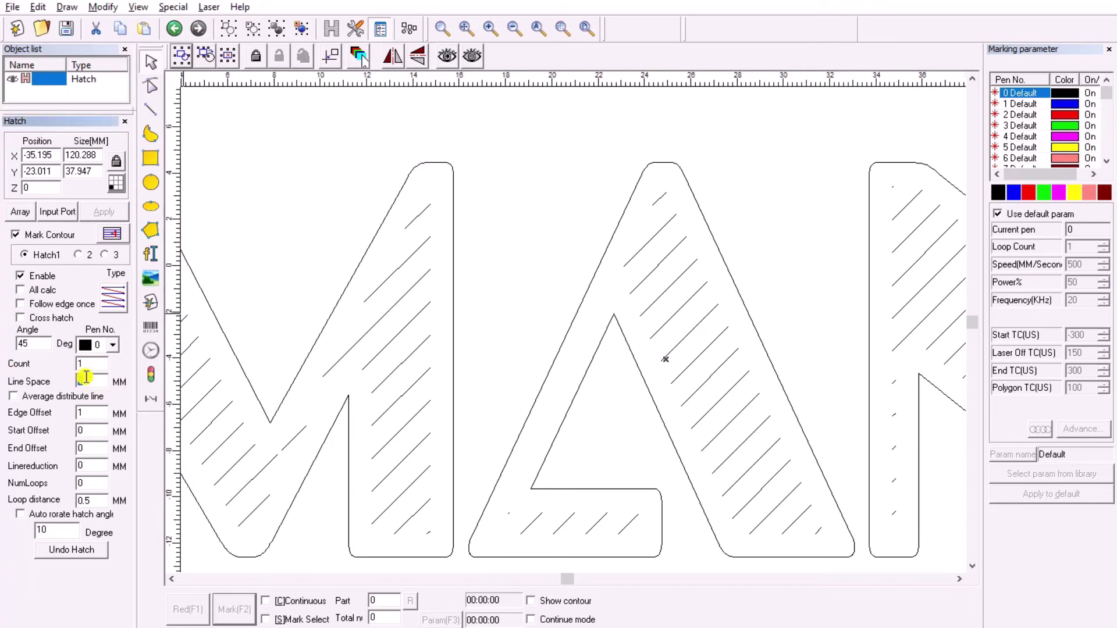
type("0.05")
left_click(105, 212)
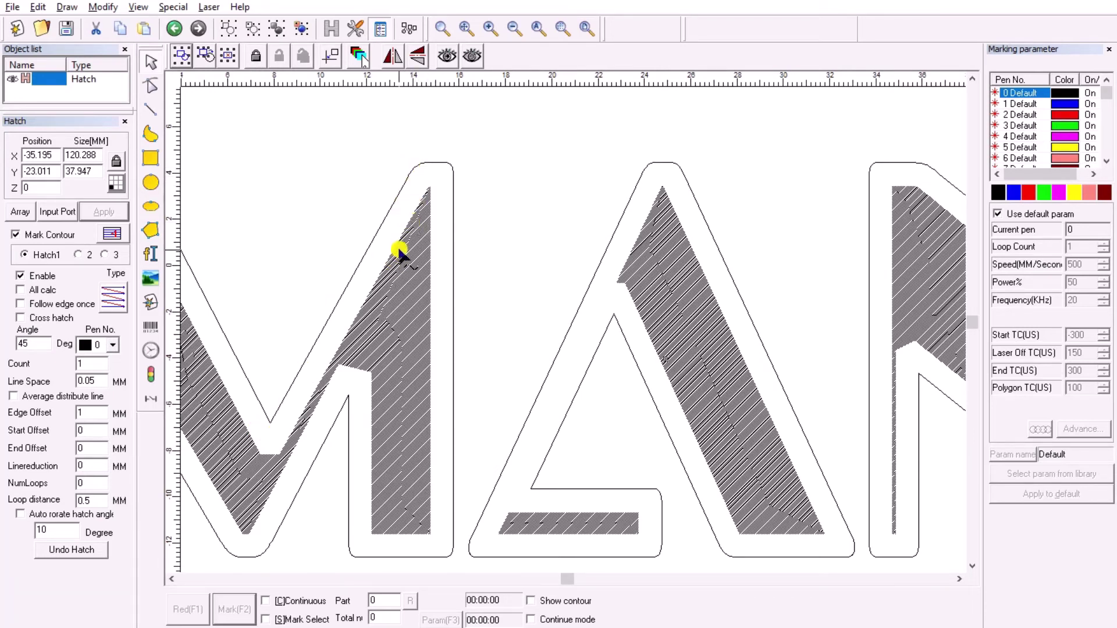
Step: Set the hatch edge offset to 0 mm and apply the fill right up to the logo's outline
double_click(87, 416)
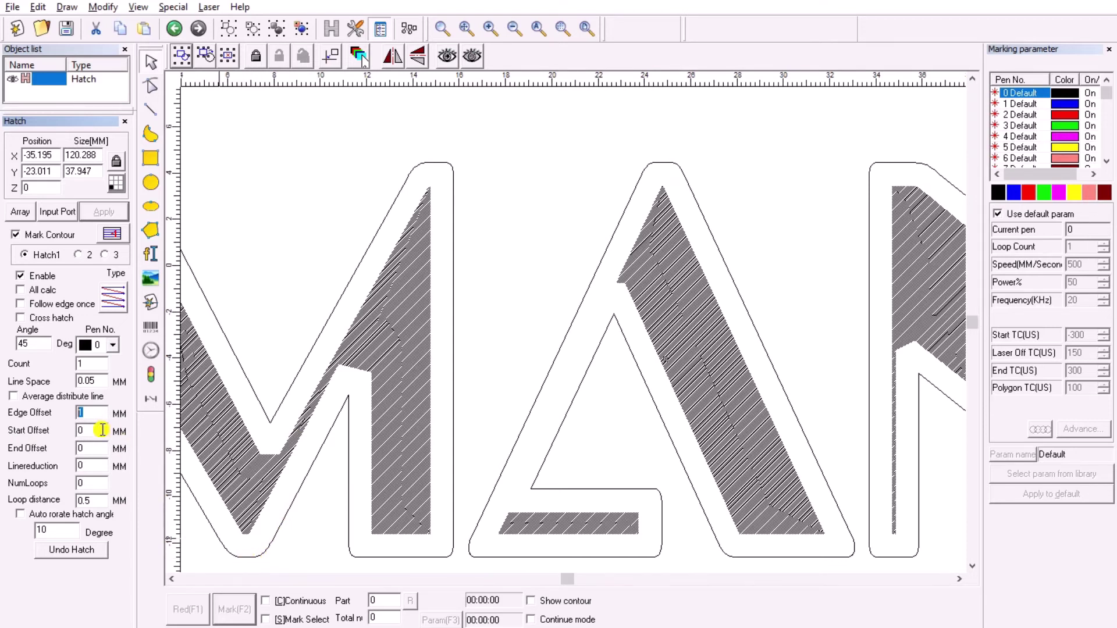
type("0")
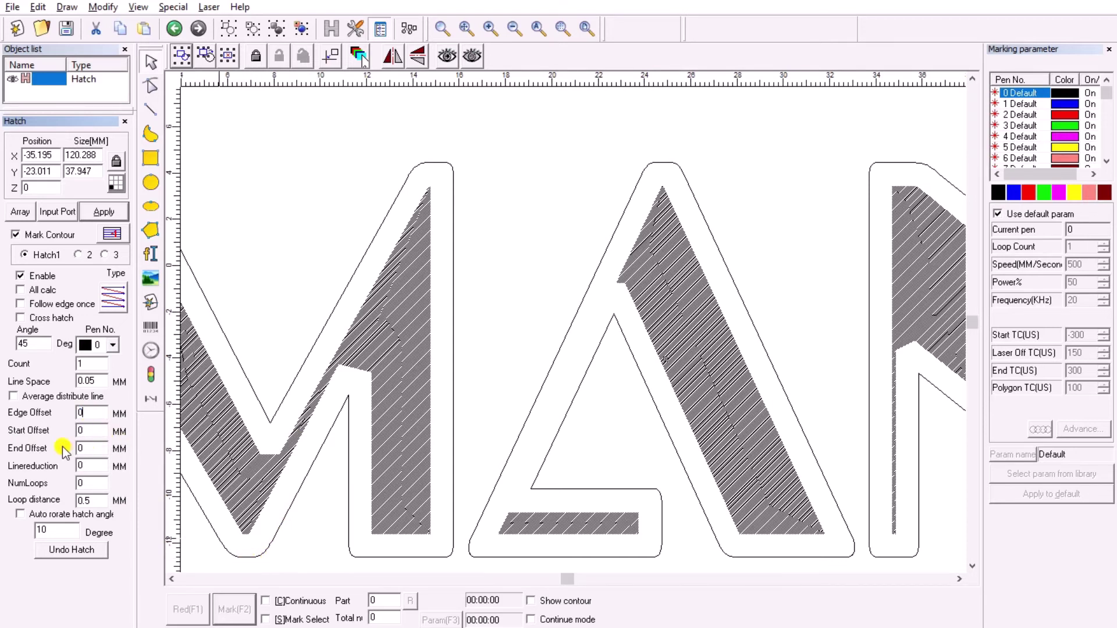
left_click_drag(93, 431, 16, 427)
left_click(113, 205)
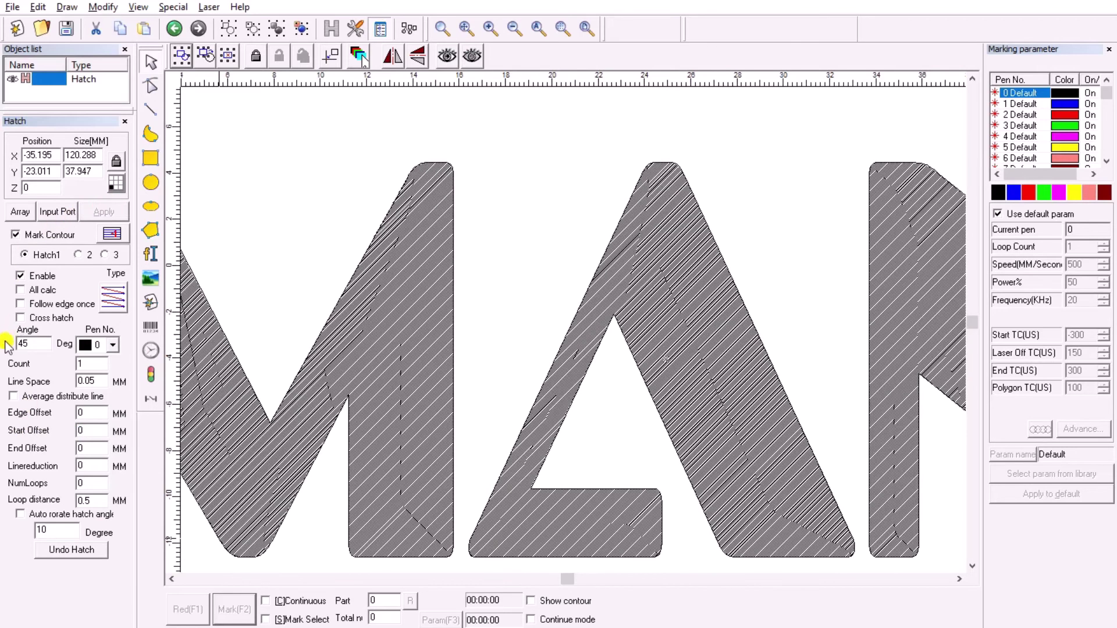
Step: Set the Hatch1 angle to 0 degrees and apply the dense fill as horizontal lines
left_click_drag(36, 344, 2, 342)
type("0")
left_click(114, 217)
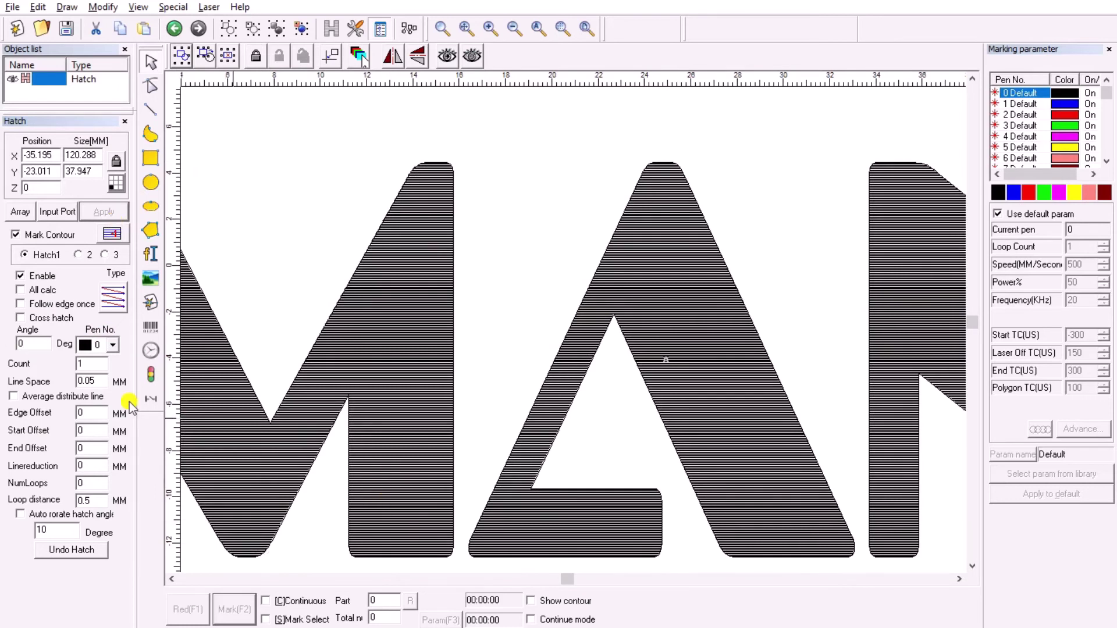
Step: Set the hatch start offset to 1 mm and apply it to the logo's fill
left_click_drag(101, 382, 3, 385)
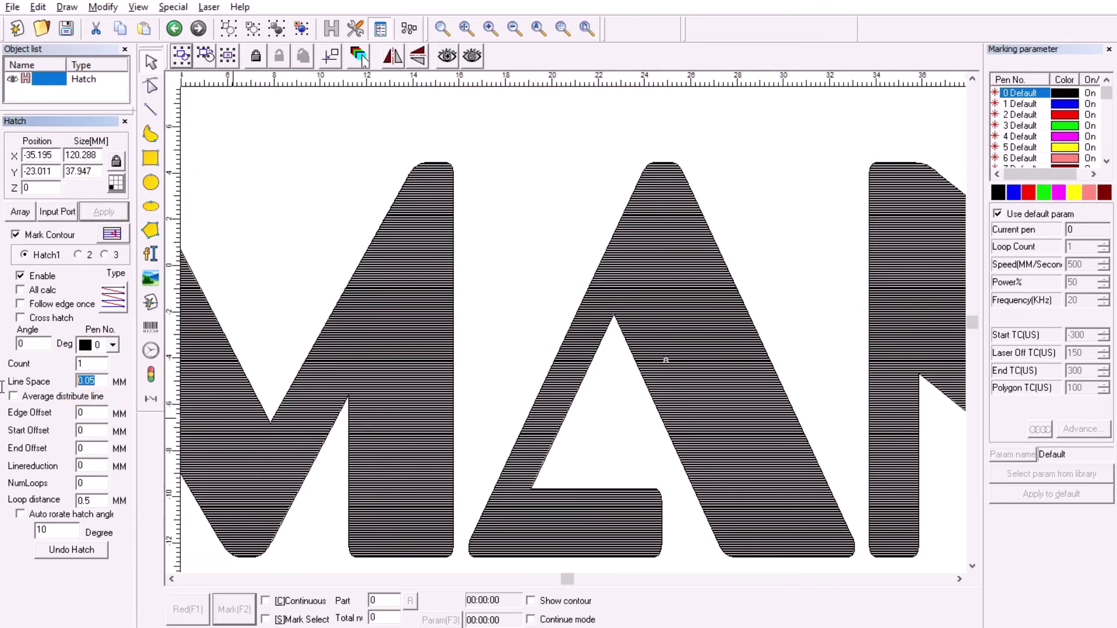
left_click_drag(94, 430, 35, 429)
type("1")
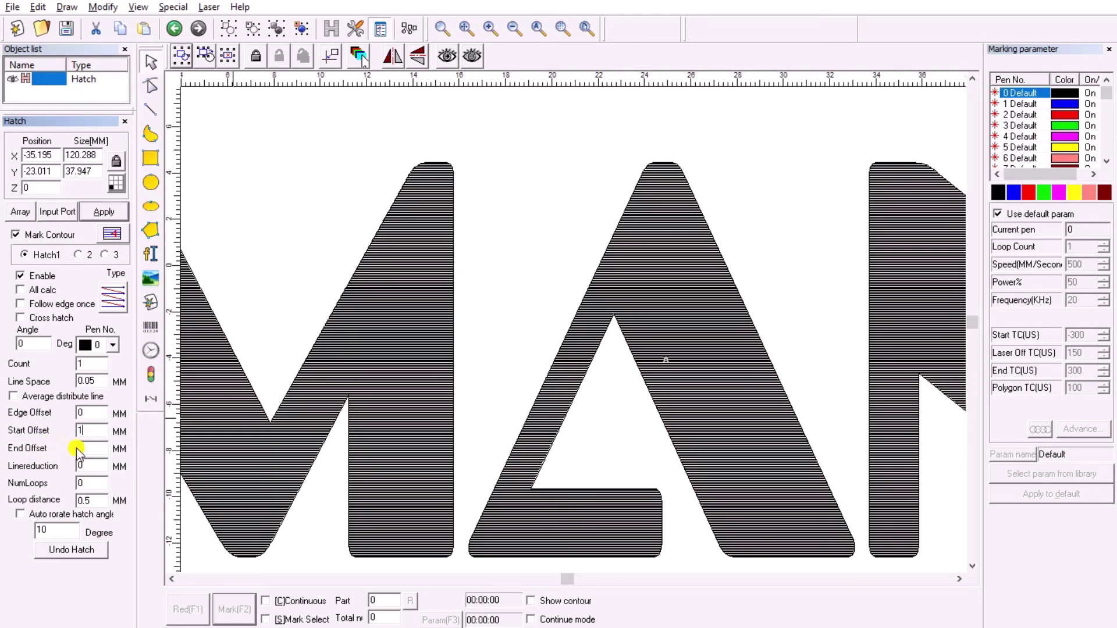
left_click(101, 212)
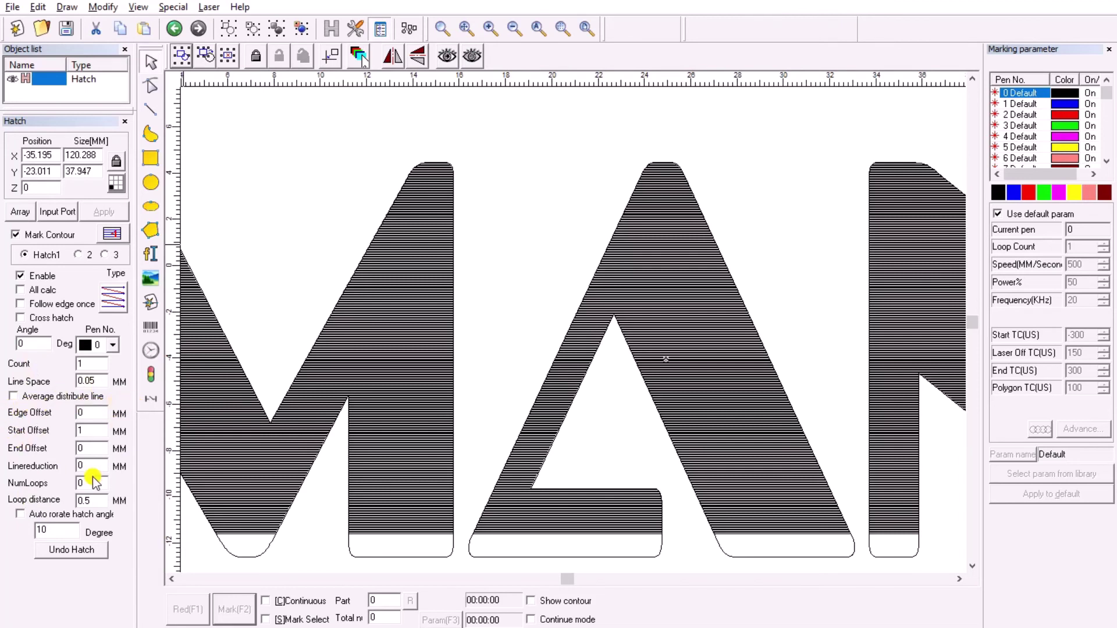
Step: Set the hatch start offset back to 0 mm
left_click(88, 425)
key("BackSpace")
type("0")
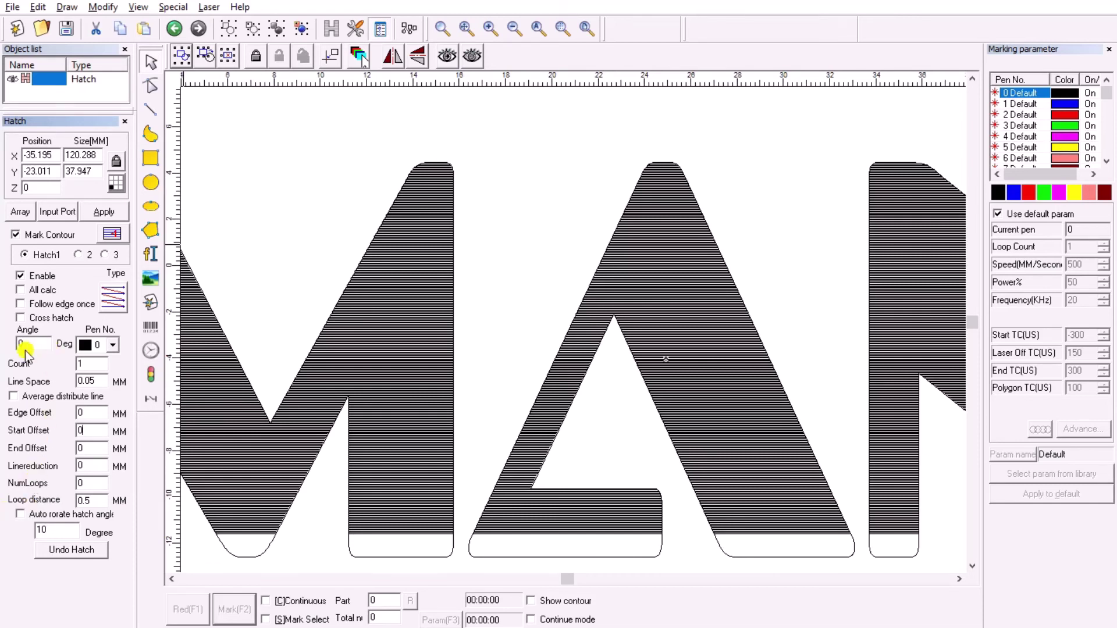
Step: Look through the pens available for Hatch1 and choose black pen 0
left_click(10, 352)
left_click(114, 345)
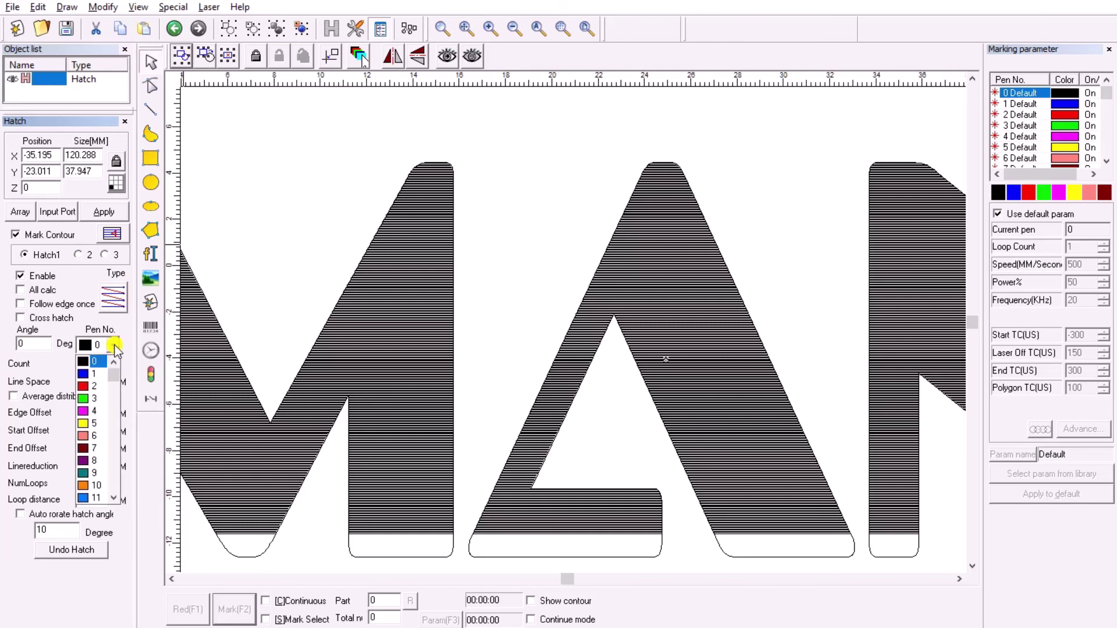
left_click(114, 346)
left_click(114, 345)
left_click(87, 363)
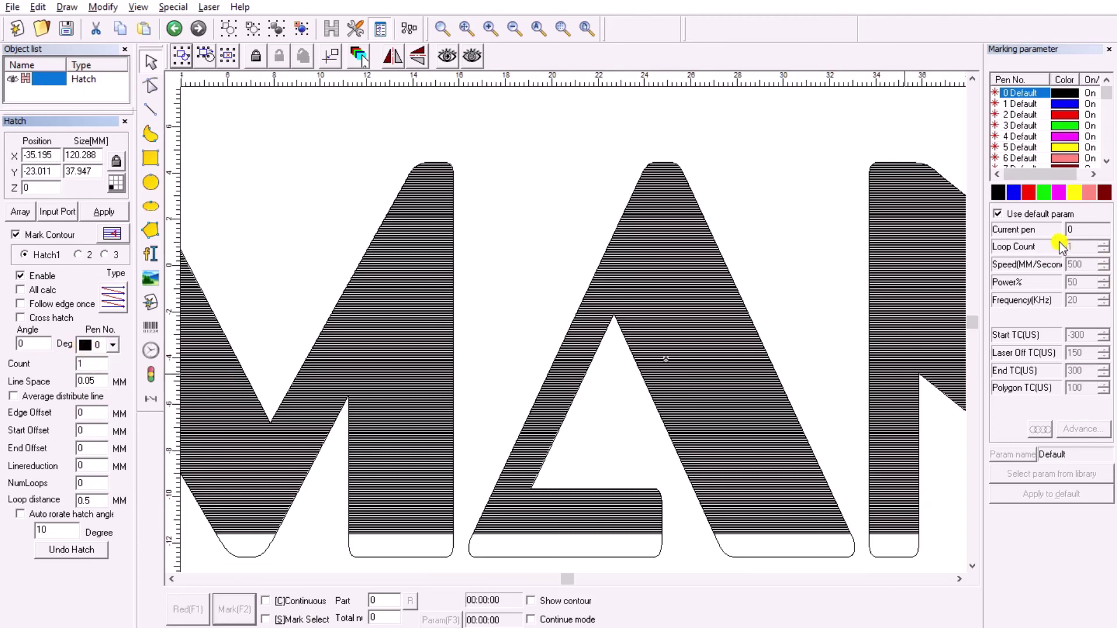
Step: Turn off the default parameters for pen 0 and assign this black pen to the logo
left_click(997, 214)
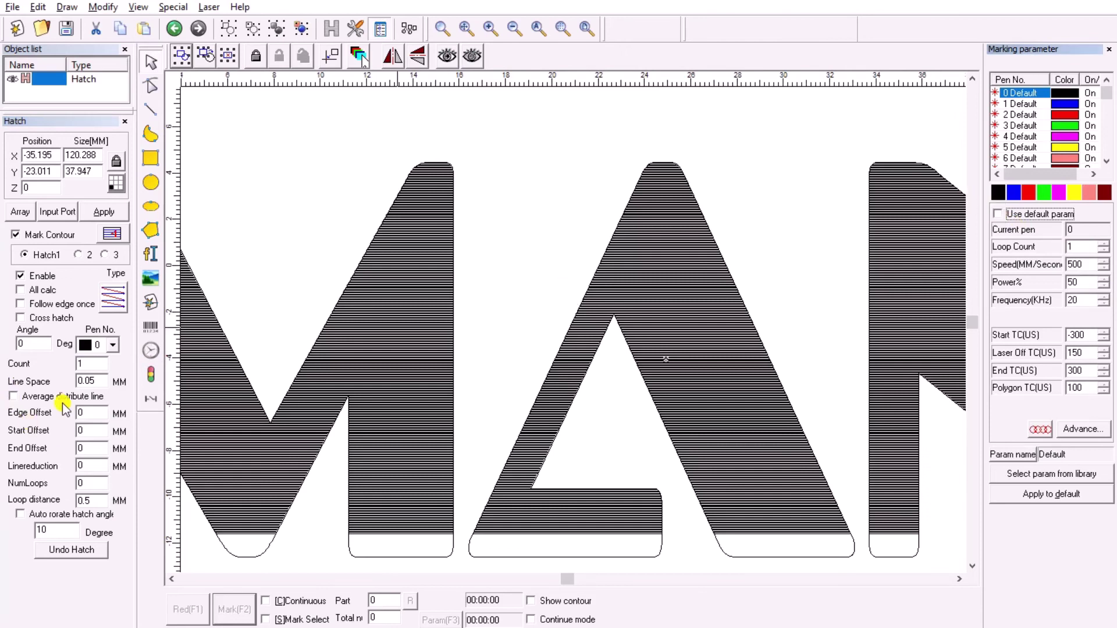
left_click(87, 348)
left_click(87, 348)
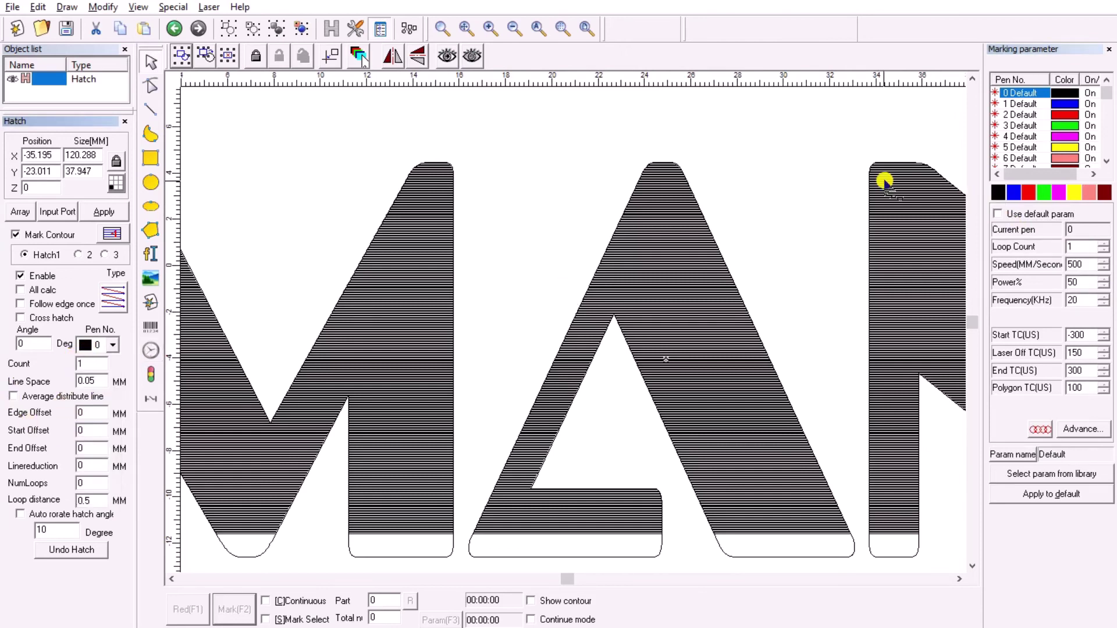
left_click(999, 193)
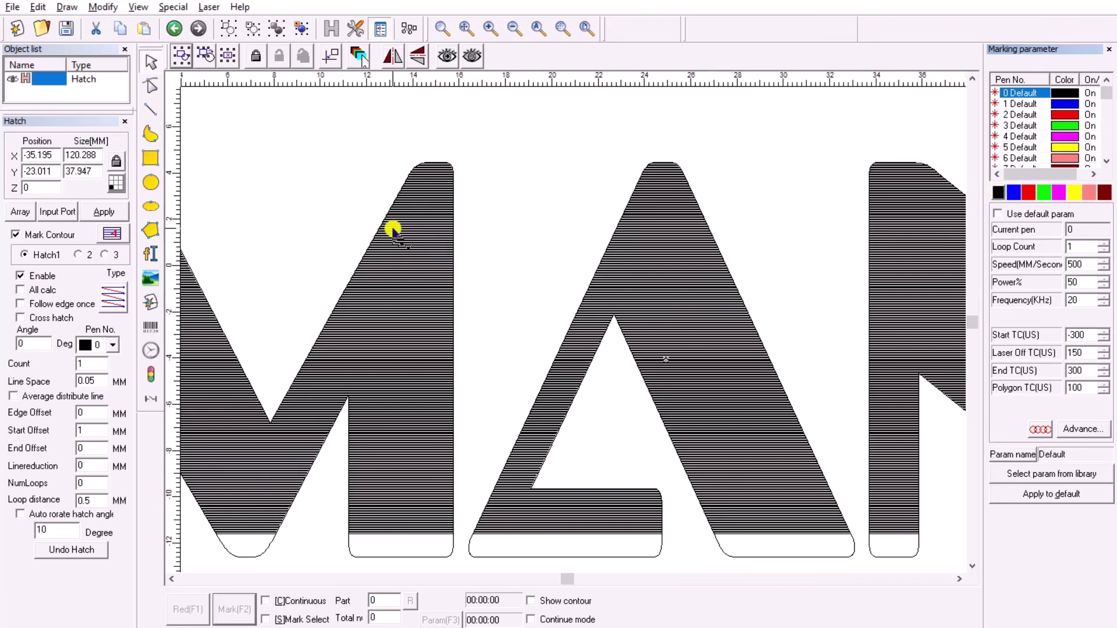
Step: Set the Hatch1 pen number to 1 and apply the blue pen to the fill lines
left_click(106, 346)
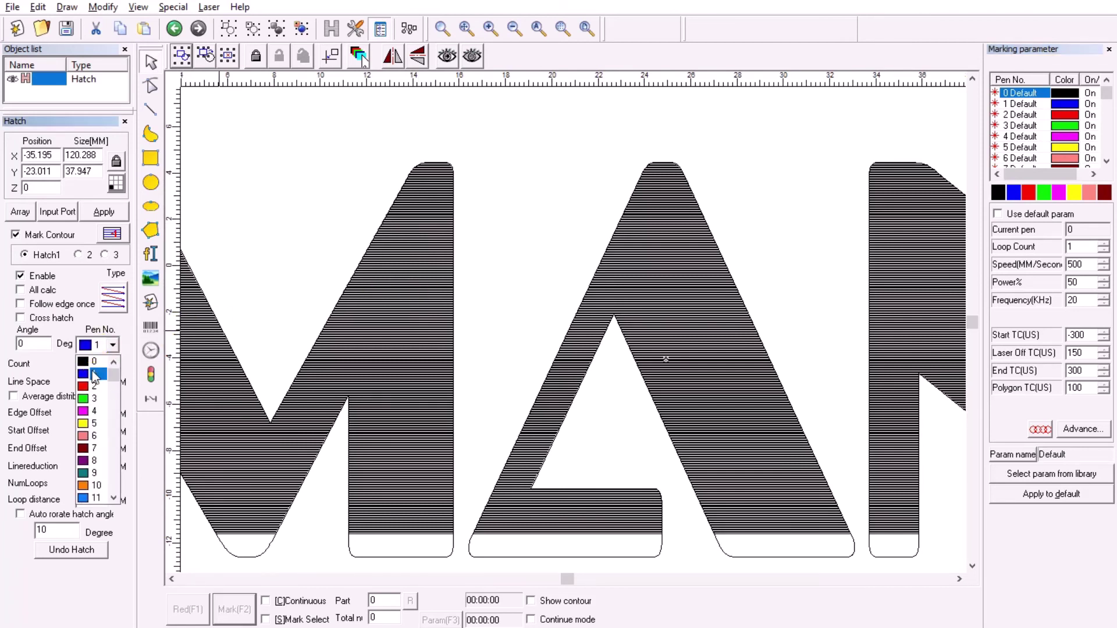
left_click(96, 376)
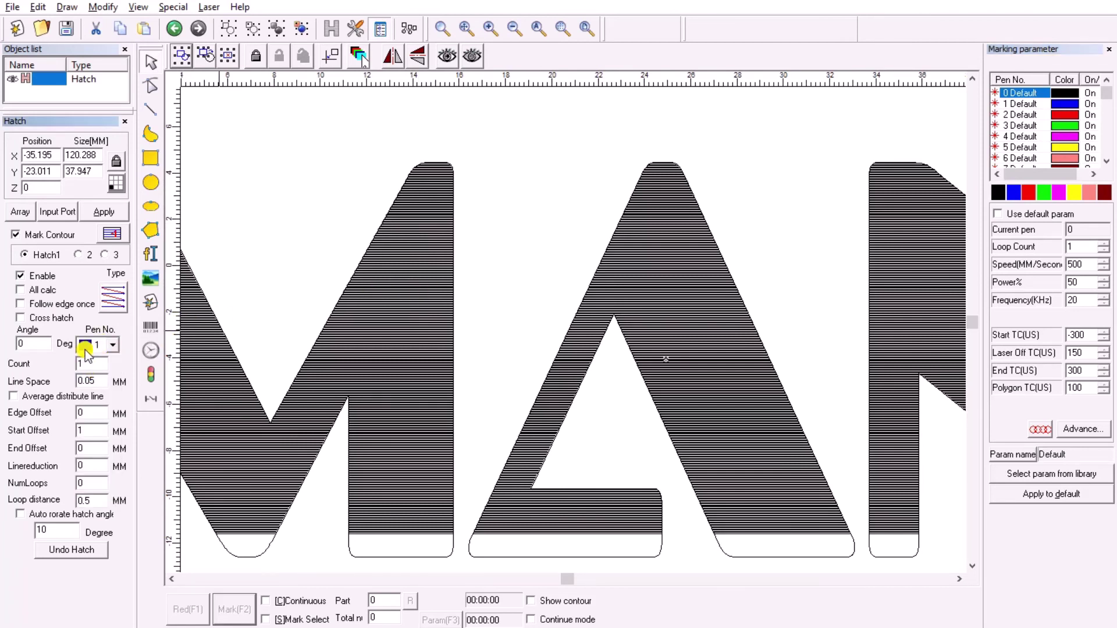
left_click(104, 212)
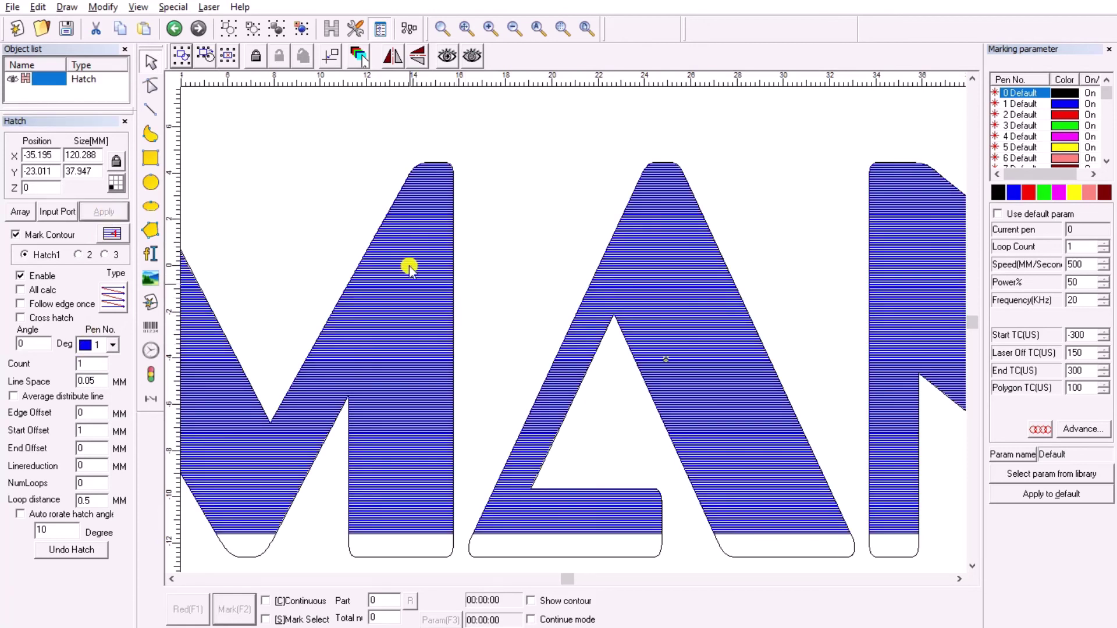
Step: Assign blue pen 1 to the logo's contour and turn off the default parameters for that pen
left_click(1013, 192)
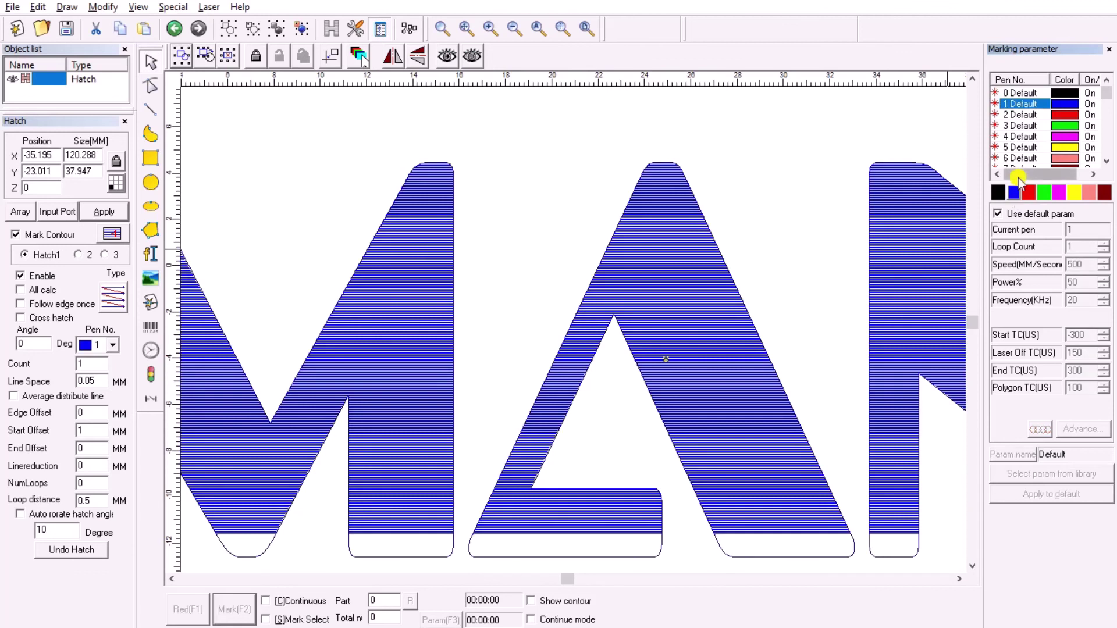
left_click(998, 214)
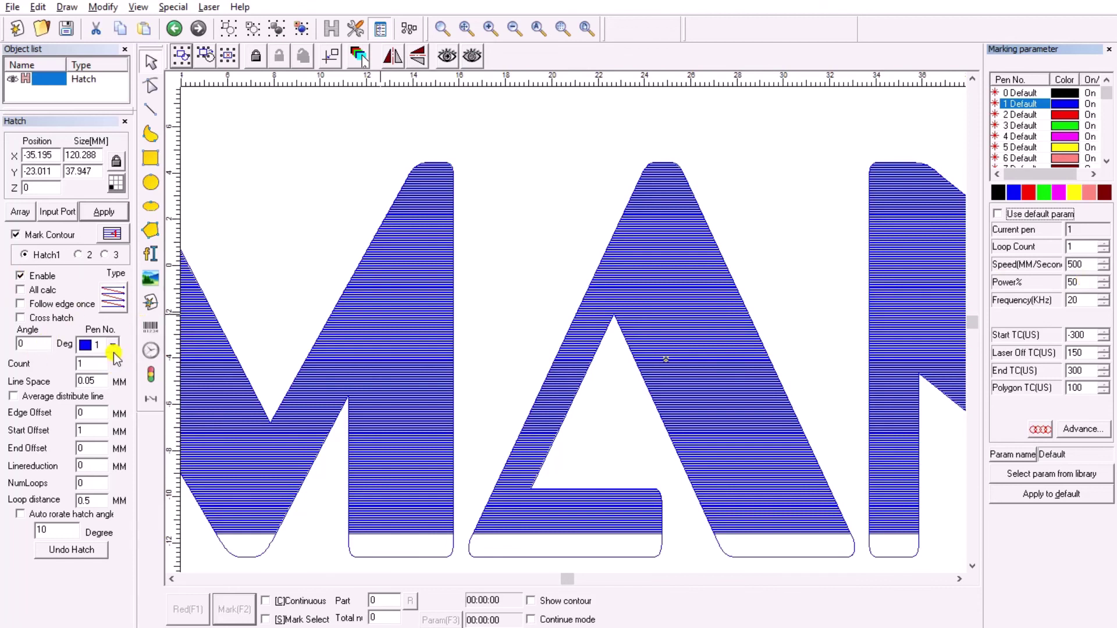
Step: View the settings of the second and third hatches and return to Hatch1
left_click(77, 255)
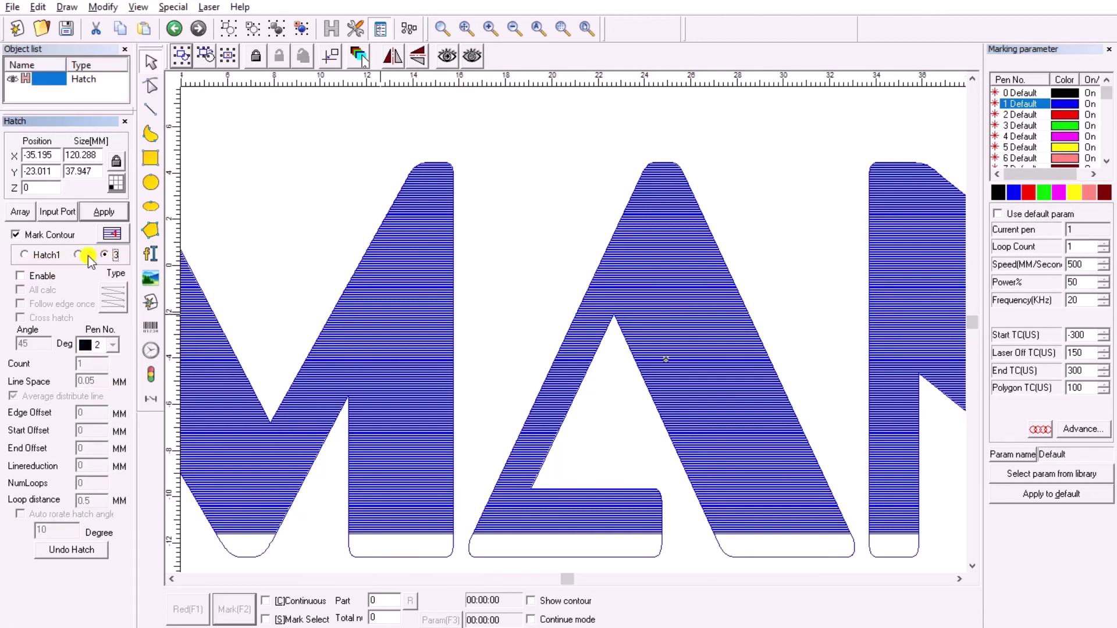
left_click(45, 256)
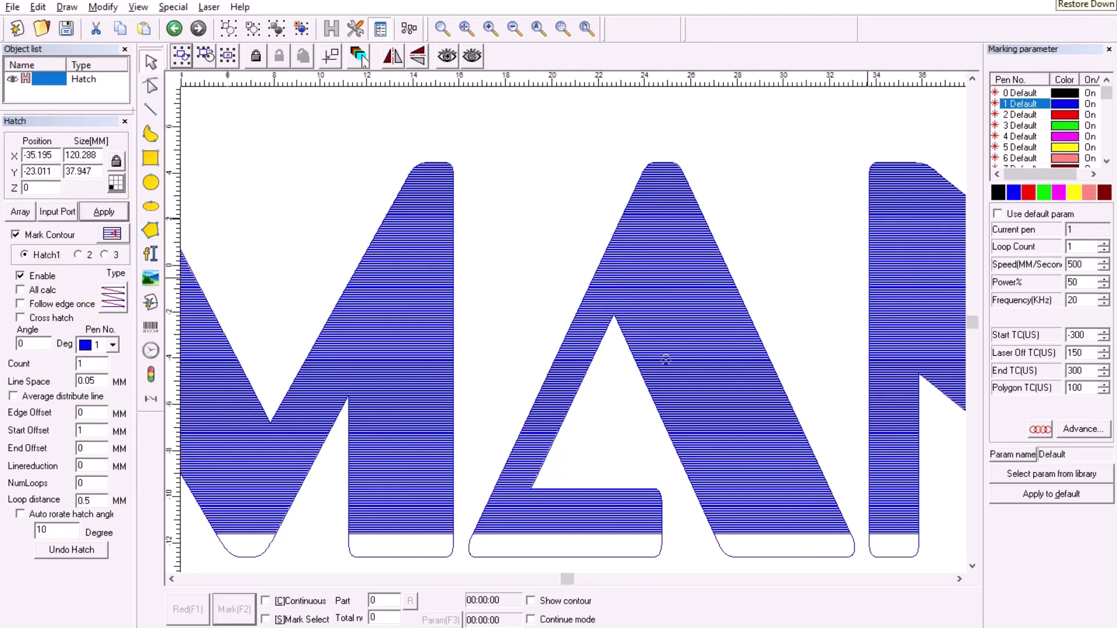
left_click(314, 373)
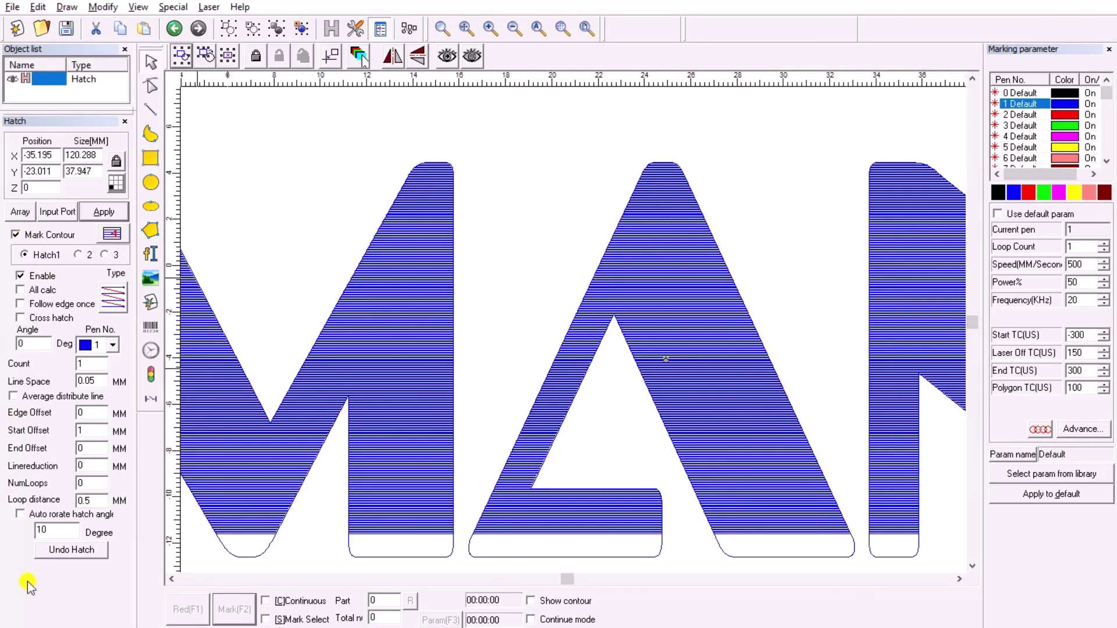